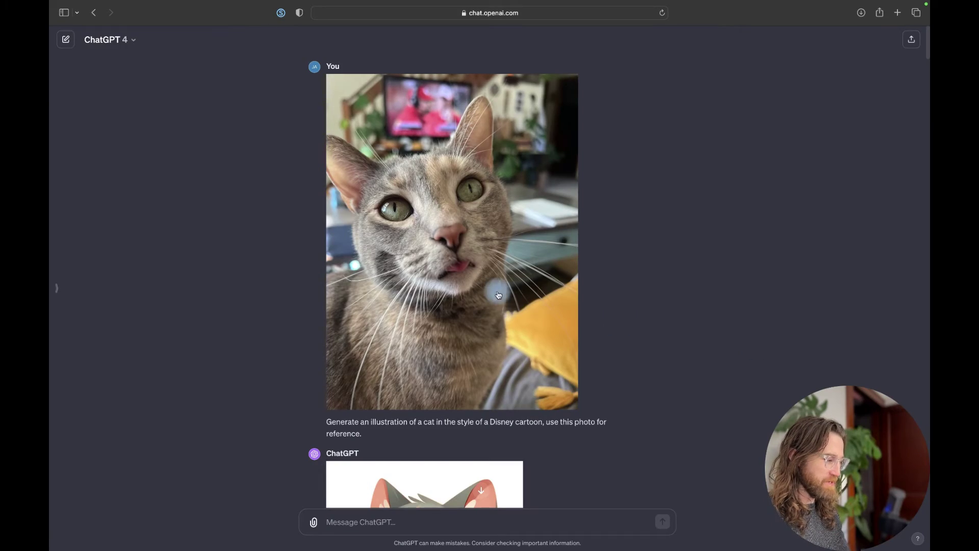
# Preview the uploaded cat photo, then open the big-eyed Disney-style kitten illustration full screen
pyautogui.click(452, 262)
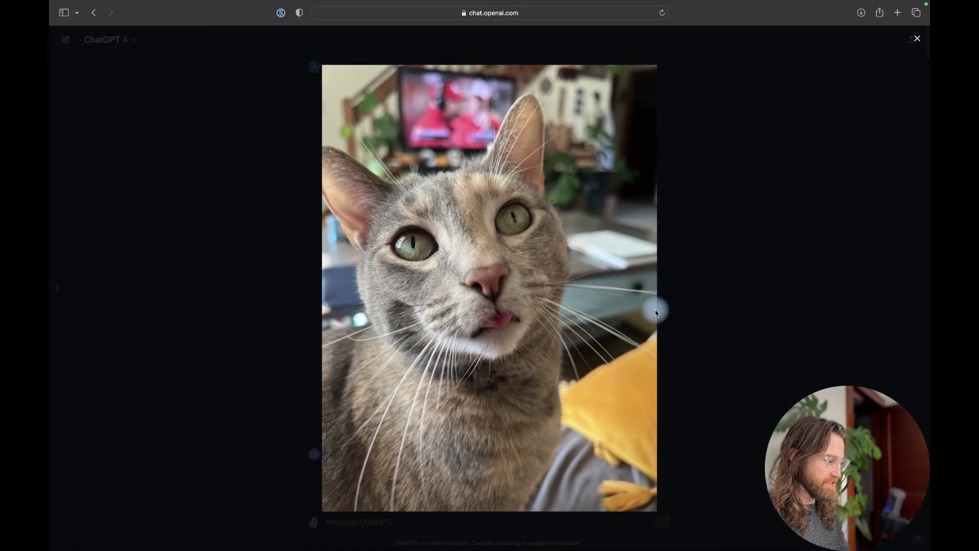
pyautogui.click(777, 276)
pyautogui.scroll(-1, 497, 268)
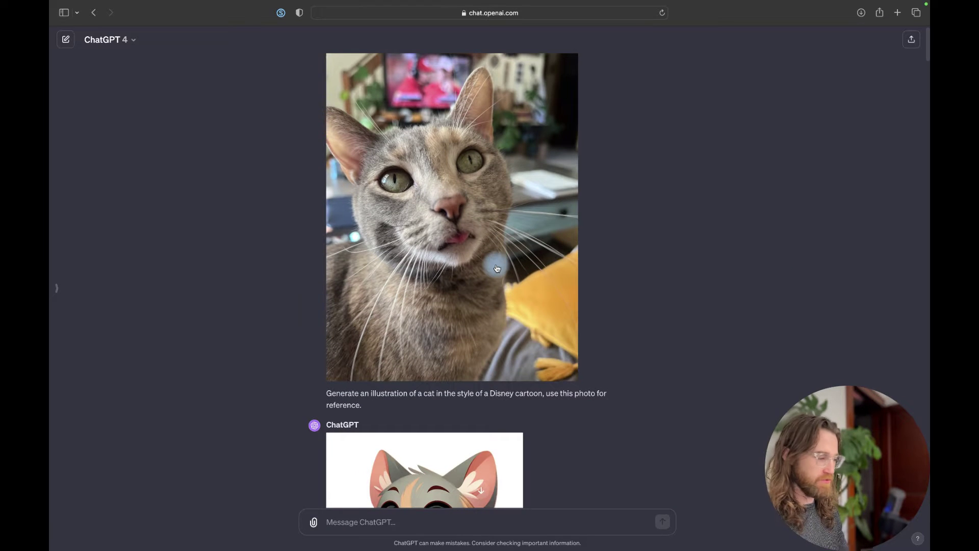
pyautogui.scroll(-5, 497, 268)
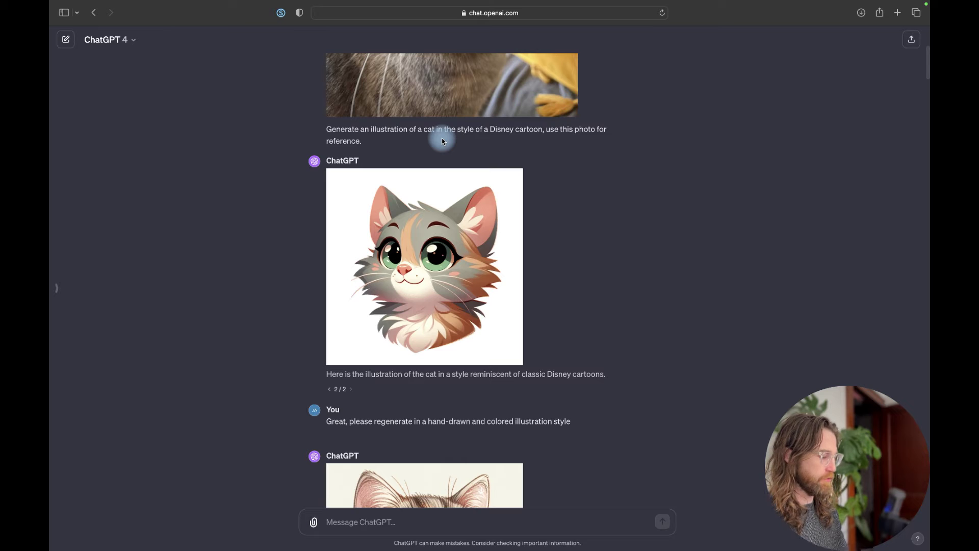
pyautogui.scroll(-2, 431, 204)
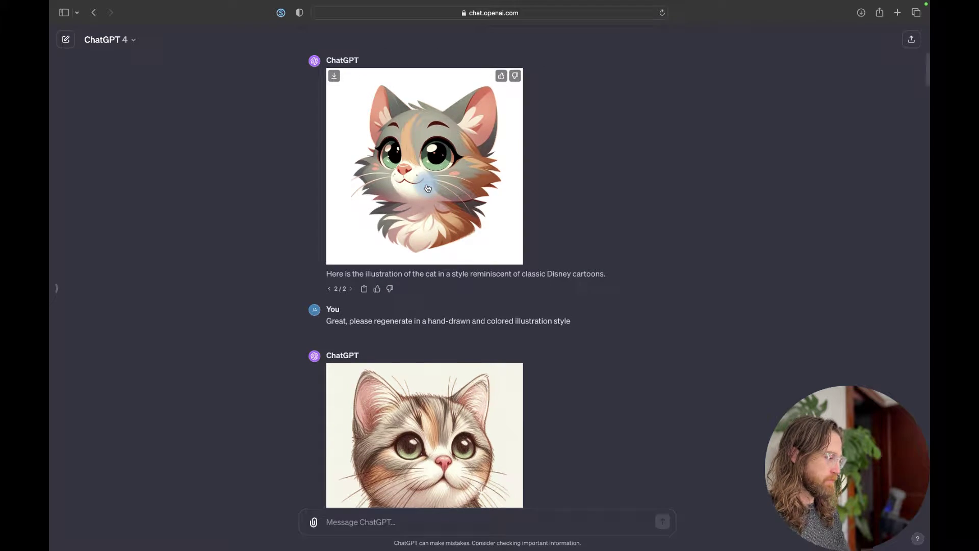
pyautogui.click(428, 188)
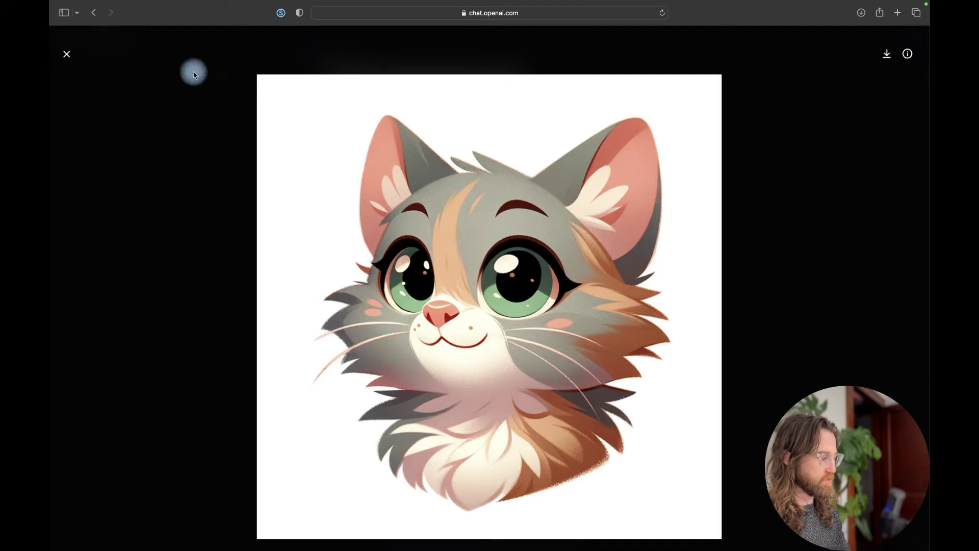
# Close the kitten illustration and write the unsent draft 'generate a cat' in the message box
pyautogui.click(61, 53)
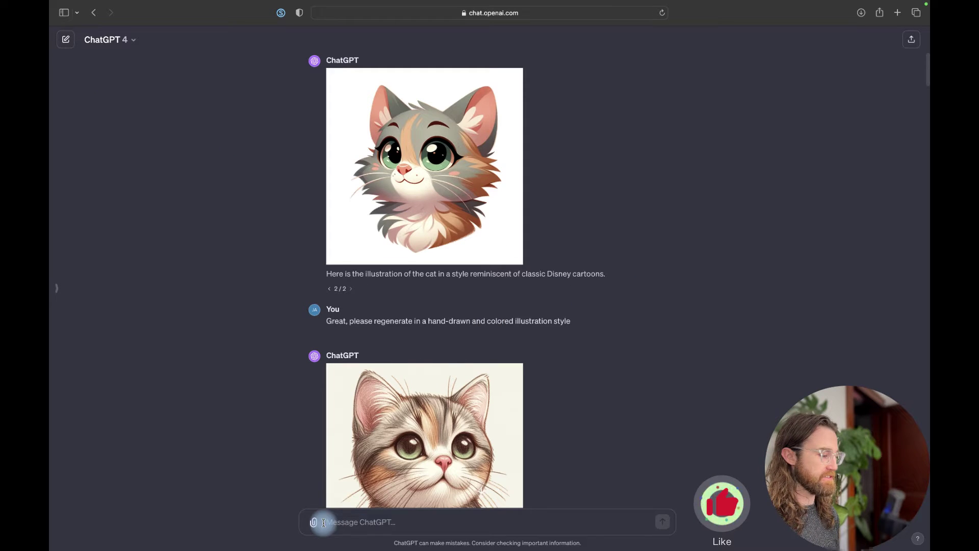
pyautogui.click(344, 524)
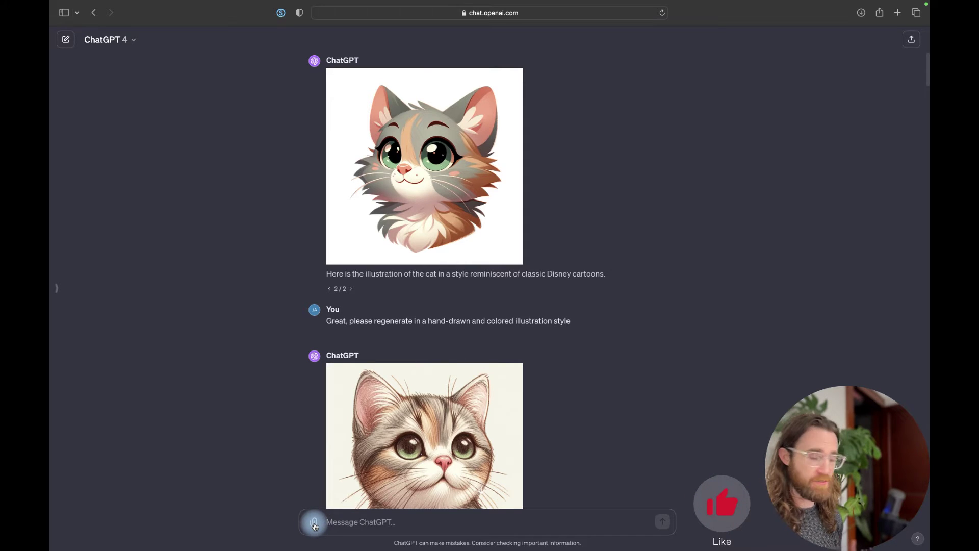
pyautogui.click(345, 519)
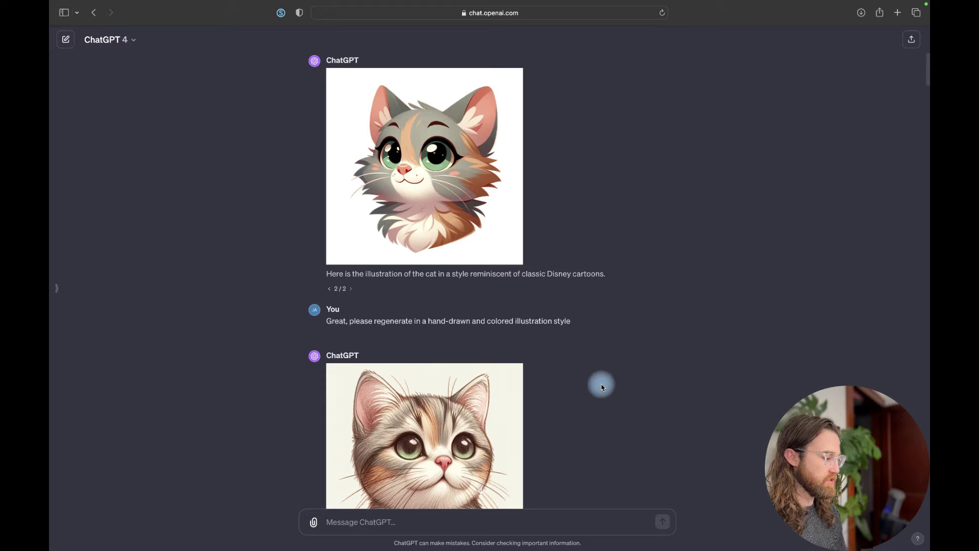
pyautogui.scroll(-4, 602, 384)
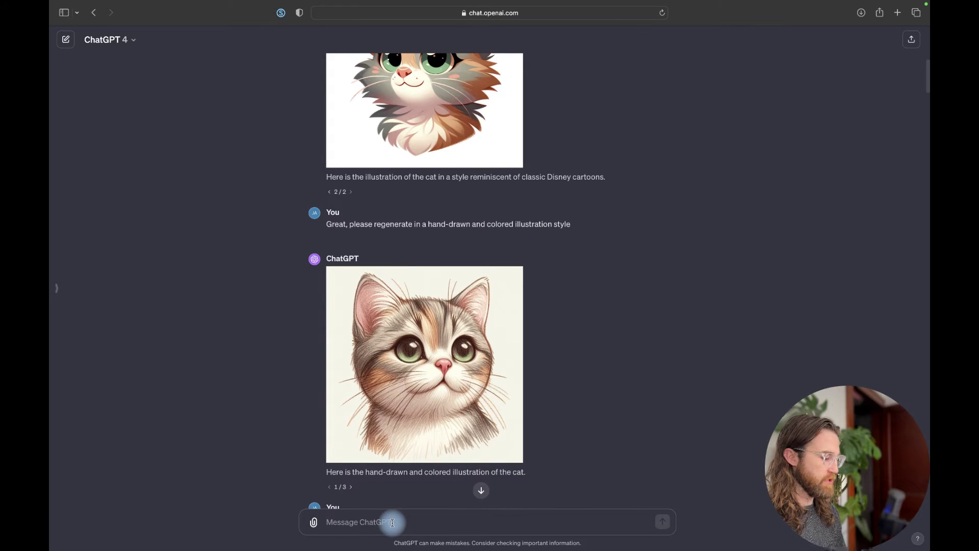
pyautogui.write('generate a ca')
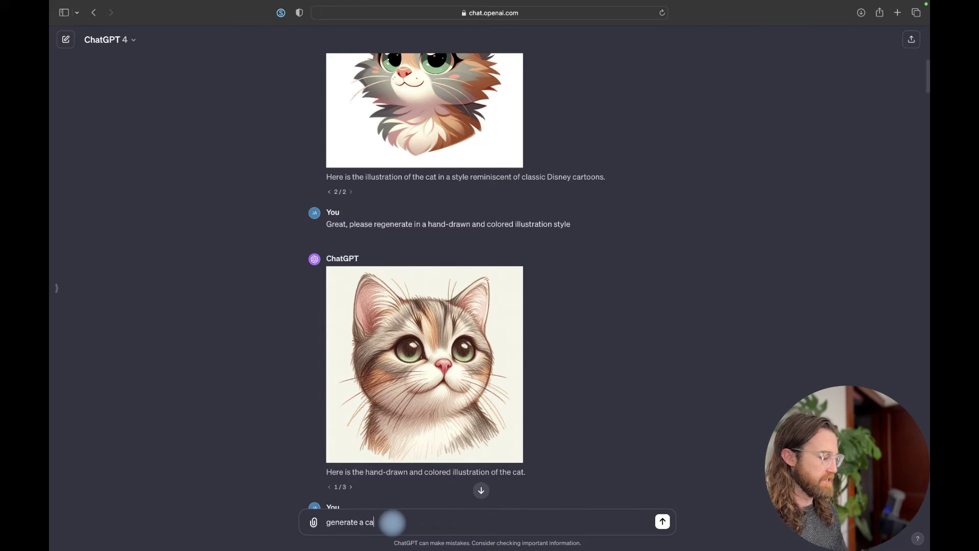
pyautogui.write('t')
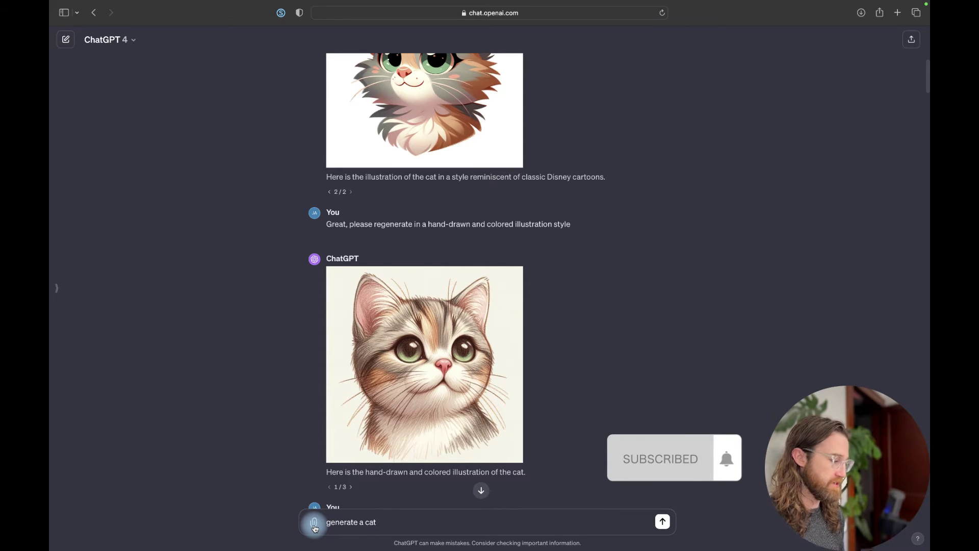
# Scroll past the hand-drawn and watercolor cats to the man's photo and space-suit prompt
pyautogui.scroll(2, 533, 337)
pyautogui.scroll(-6, 534, 337)
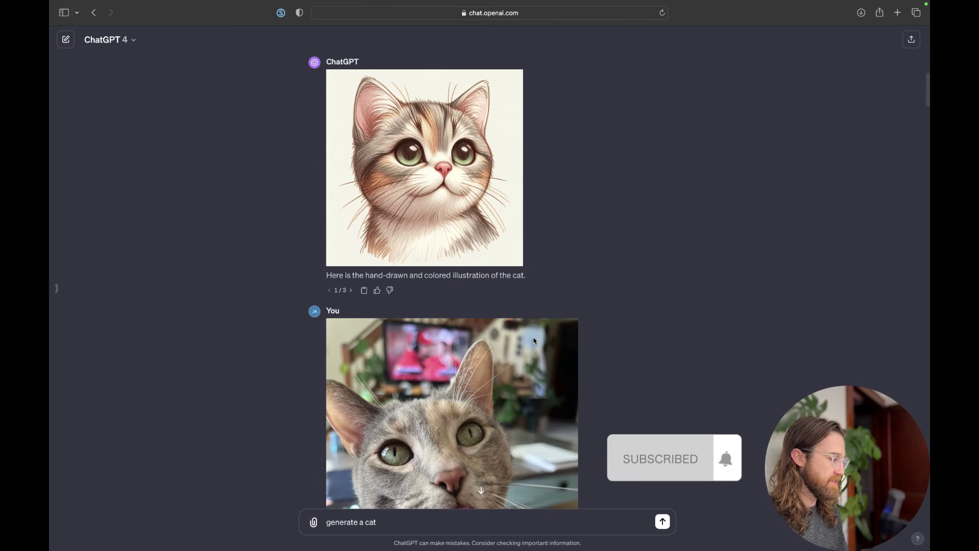
pyautogui.scroll(-10, 559, 265)
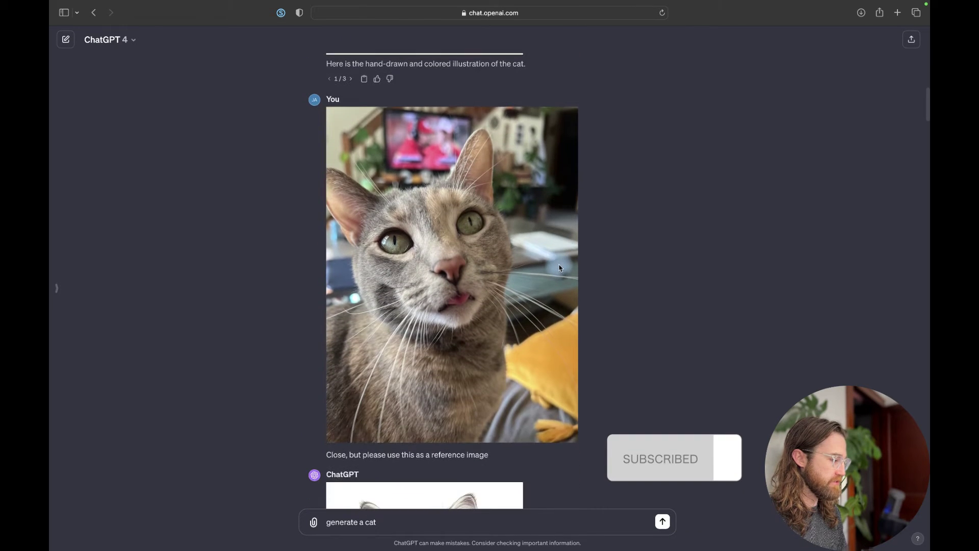
pyautogui.scroll(-5, 560, 265)
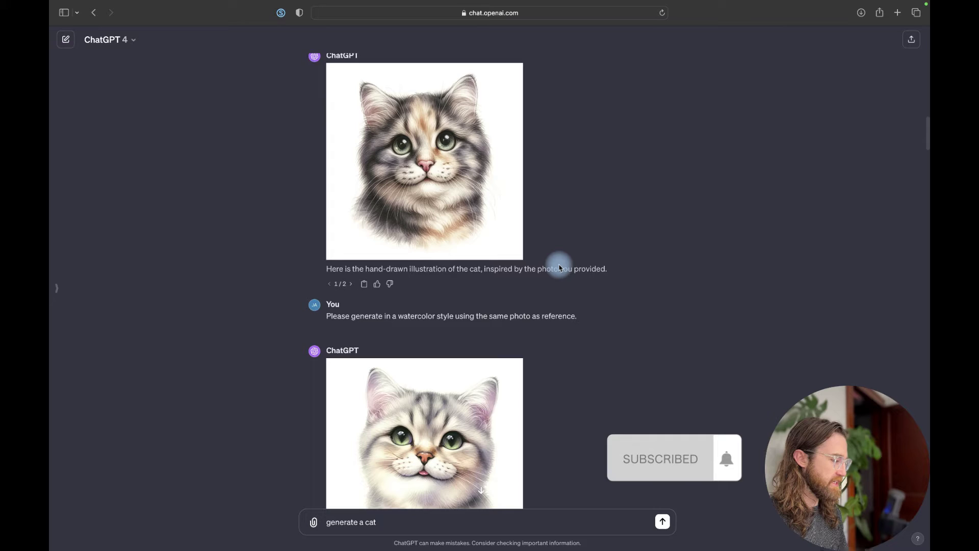
pyautogui.scroll(-10, 559, 267)
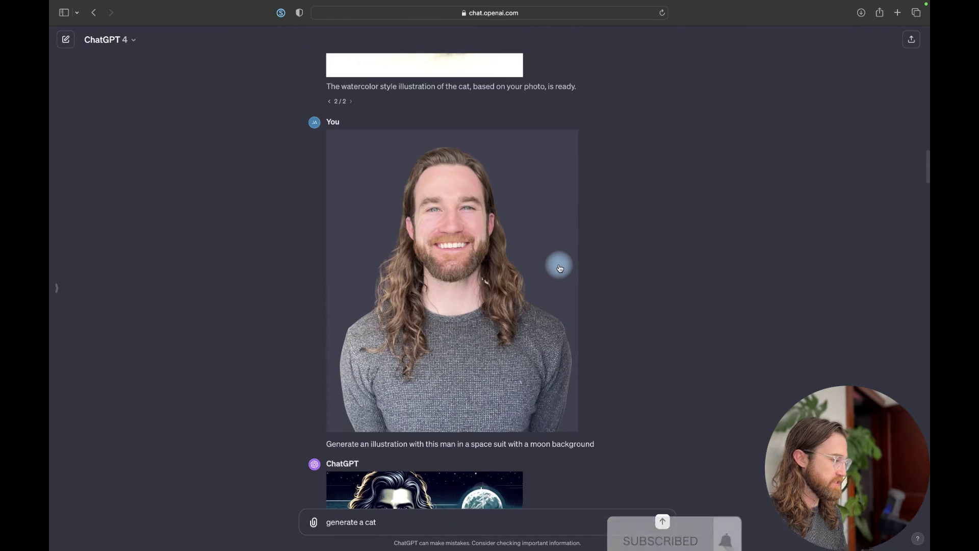
pyautogui.scroll(-2, 560, 267)
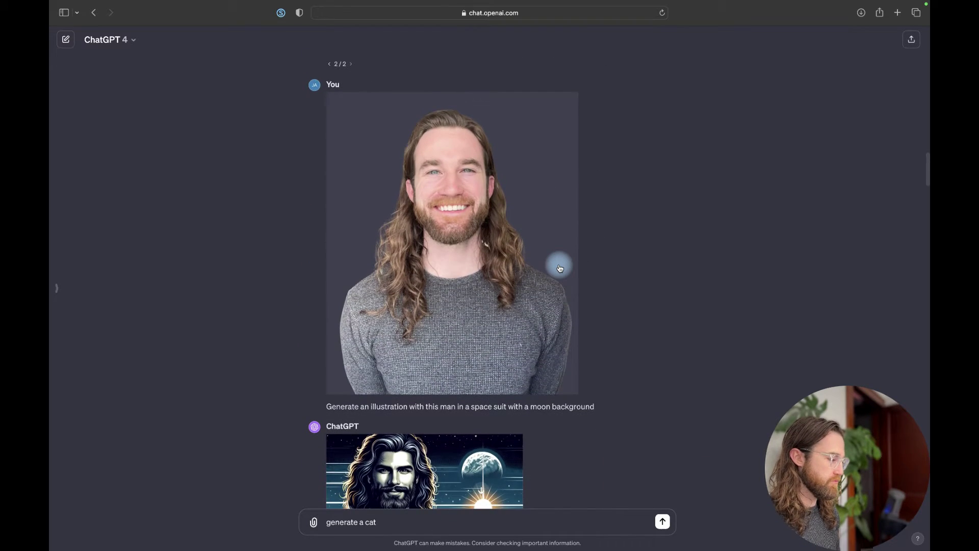
pyautogui.scroll(12, 559, 268)
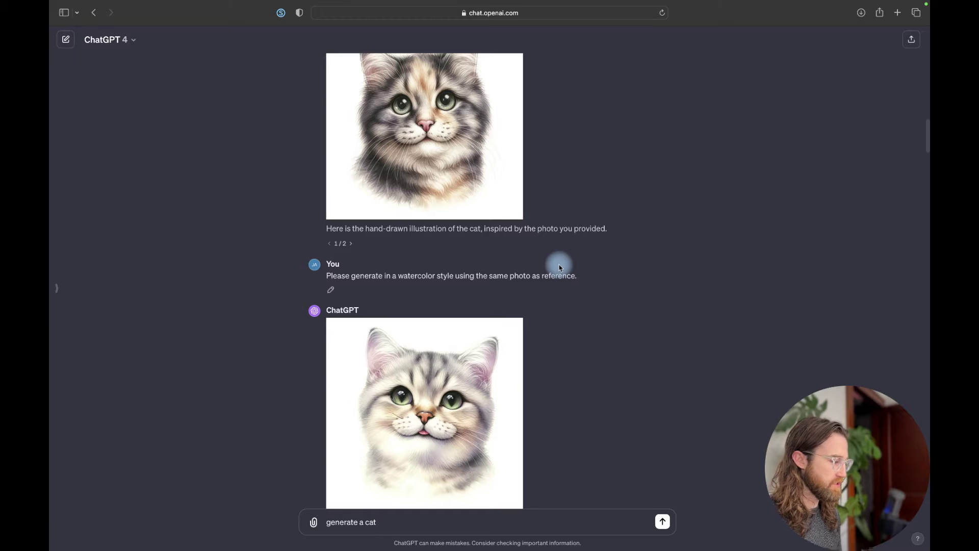
pyautogui.scroll(3, 560, 268)
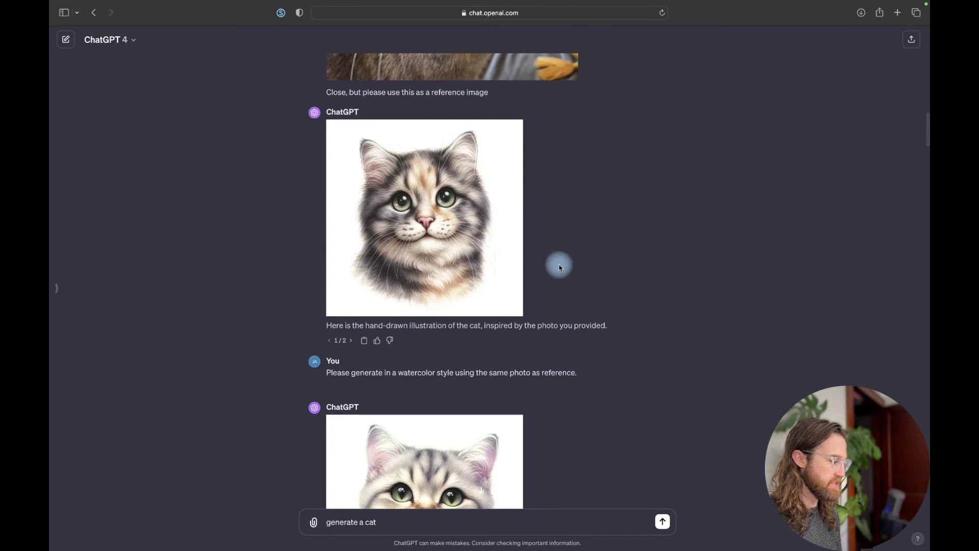
pyautogui.scroll(1, 560, 265)
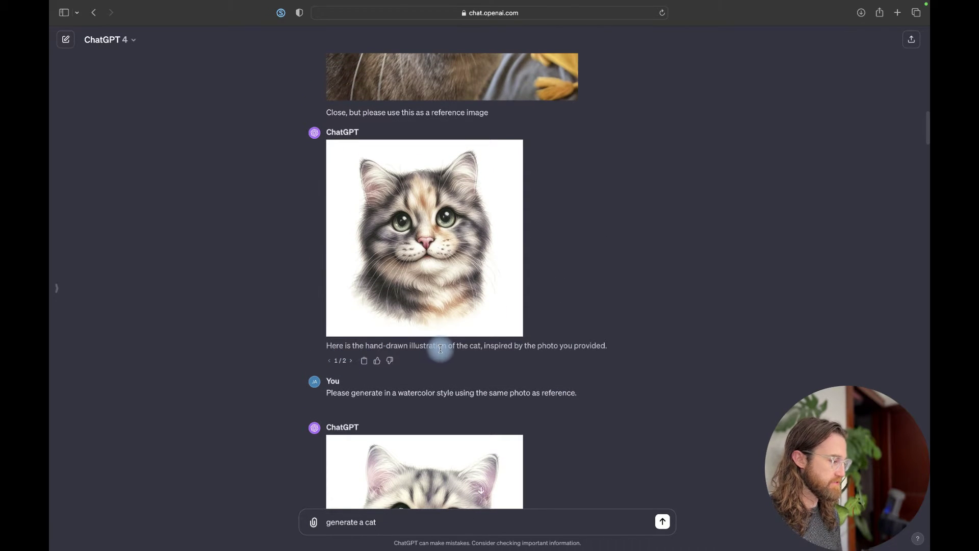
pyautogui.scroll(-10, 452, 365)
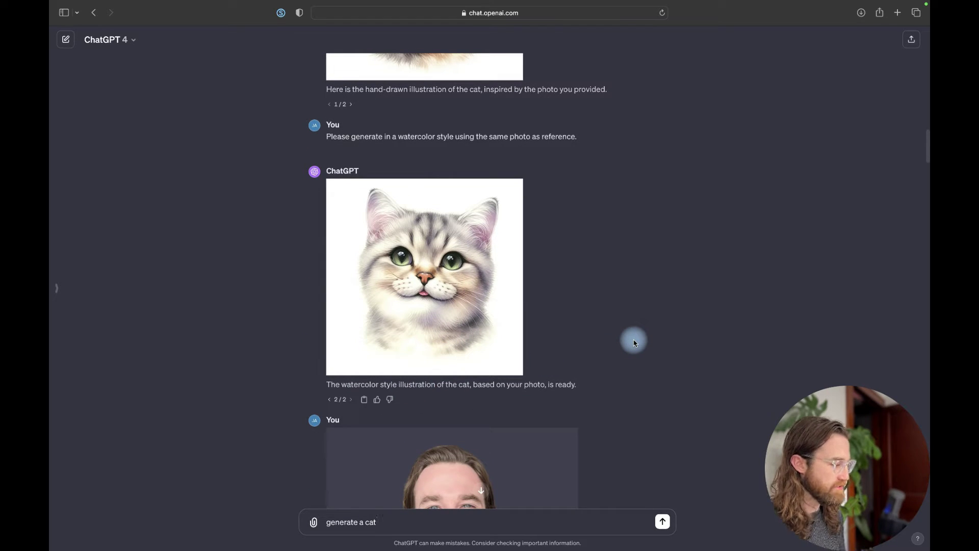
pyautogui.scroll(20, 634, 343)
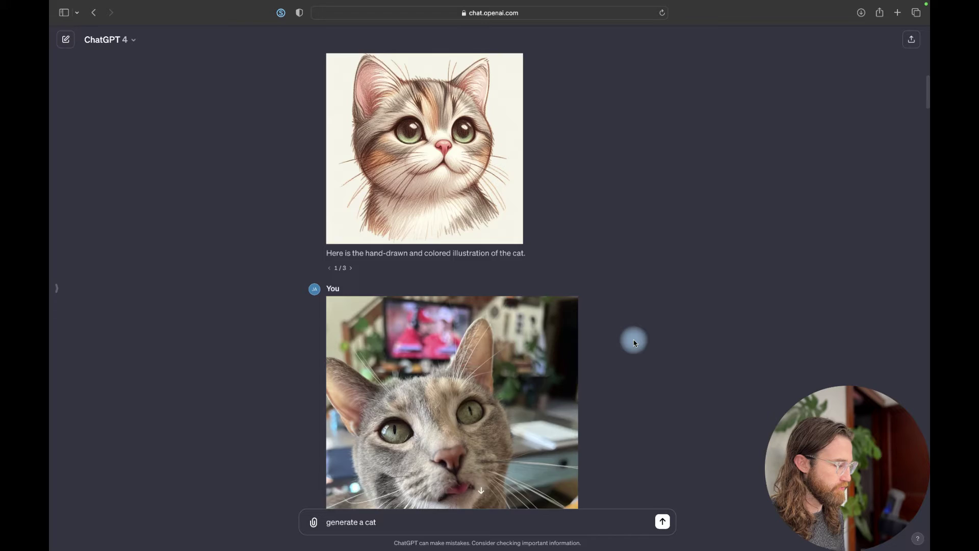
pyautogui.scroll(3, 634, 343)
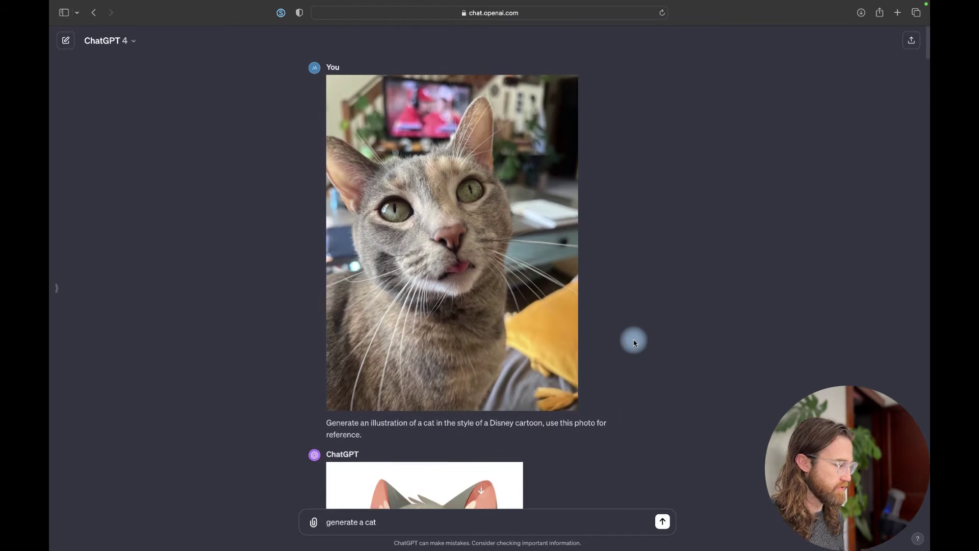
pyautogui.scroll(-15, 634, 343)
# Scroll over the cat images and the astronaut-on-the-moon illustration to the man-and-woman photo
pyautogui.scroll(-20, 633, 343)
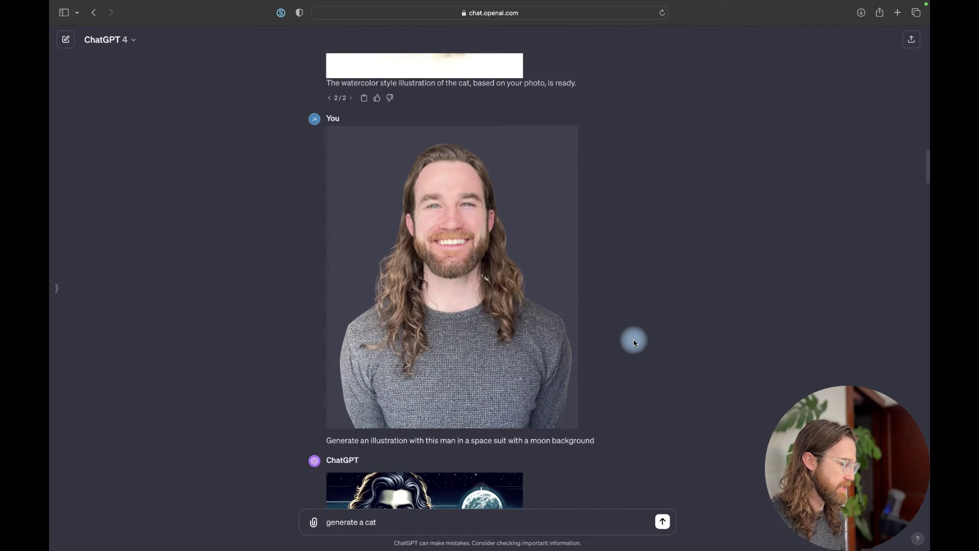
pyautogui.scroll(1, 634, 343)
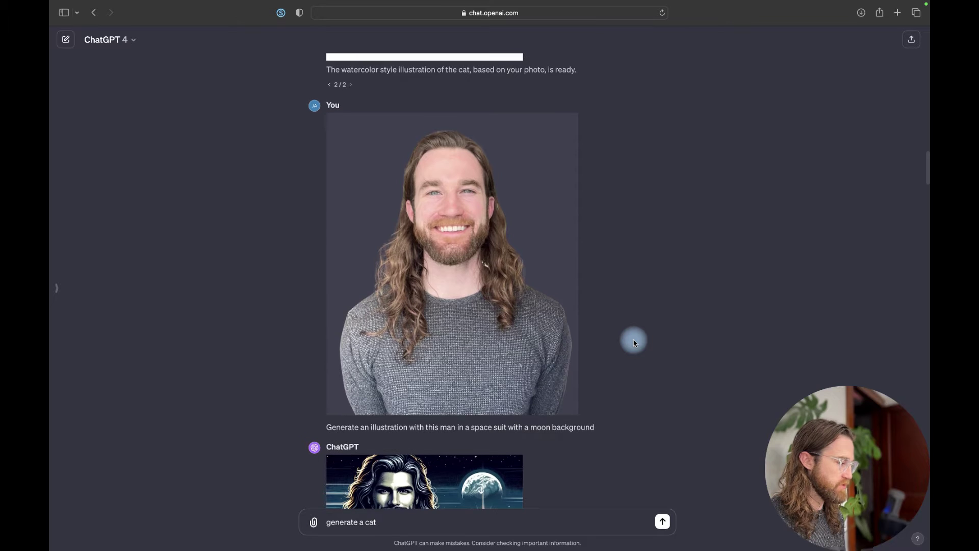
pyautogui.scroll(-5, 633, 342)
pyautogui.scroll(2, 631, 339)
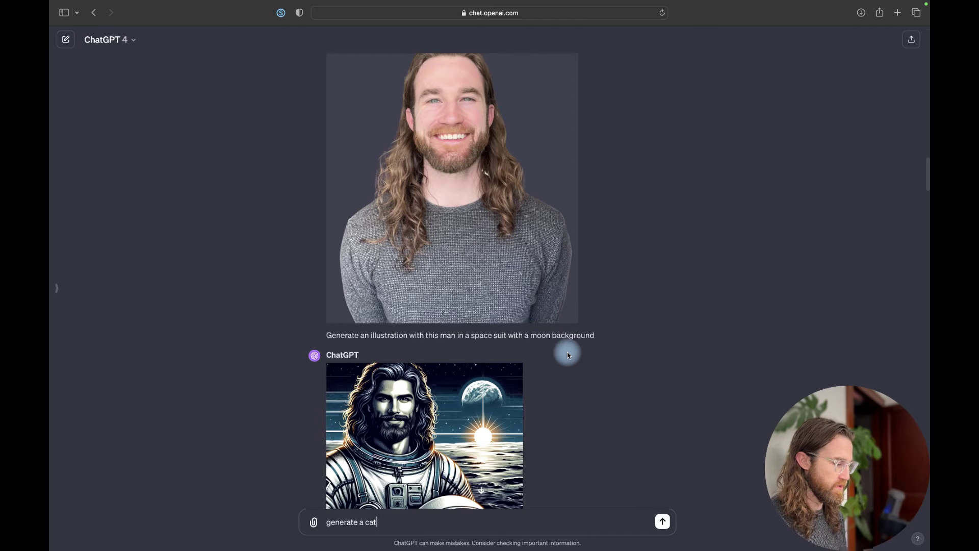
pyautogui.scroll(-8, 567, 354)
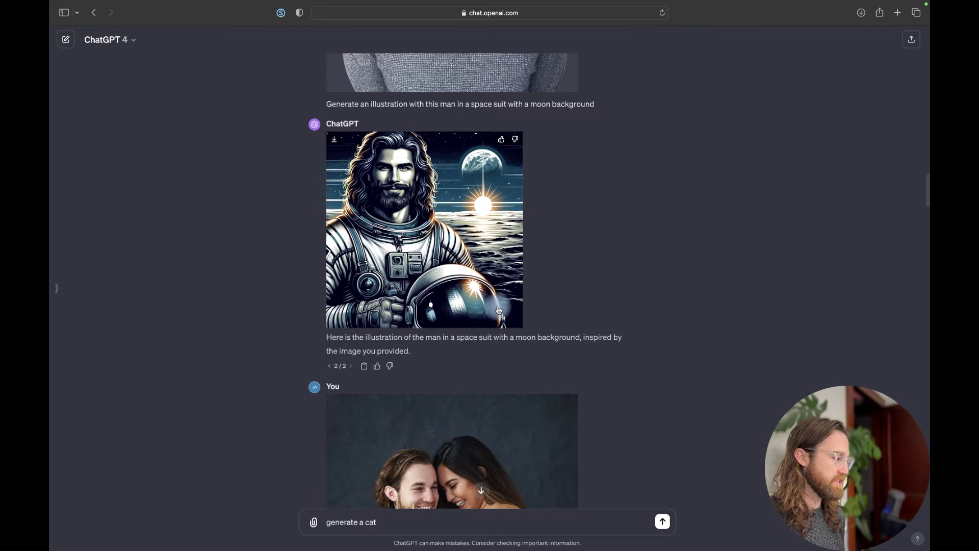
pyautogui.scroll(15, 499, 309)
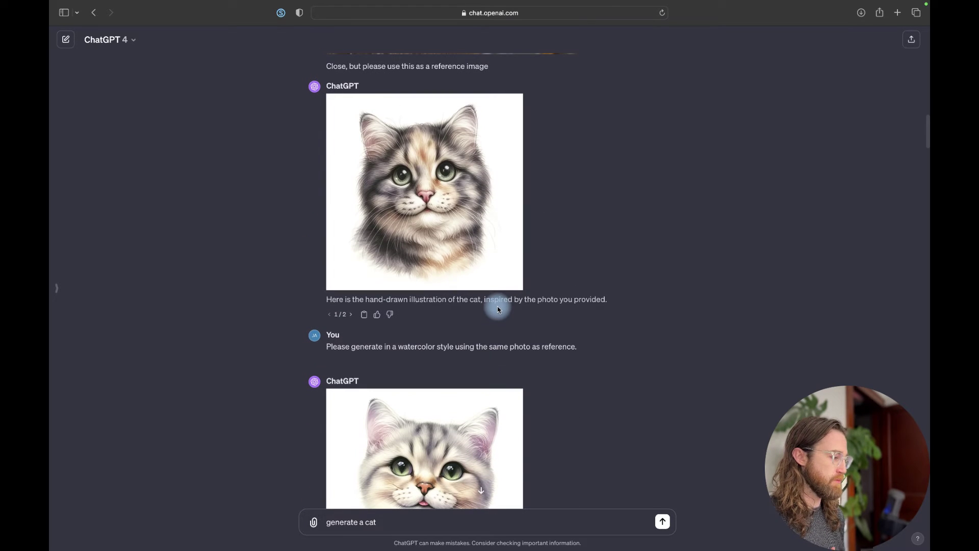
pyautogui.scroll(-10, 499, 309)
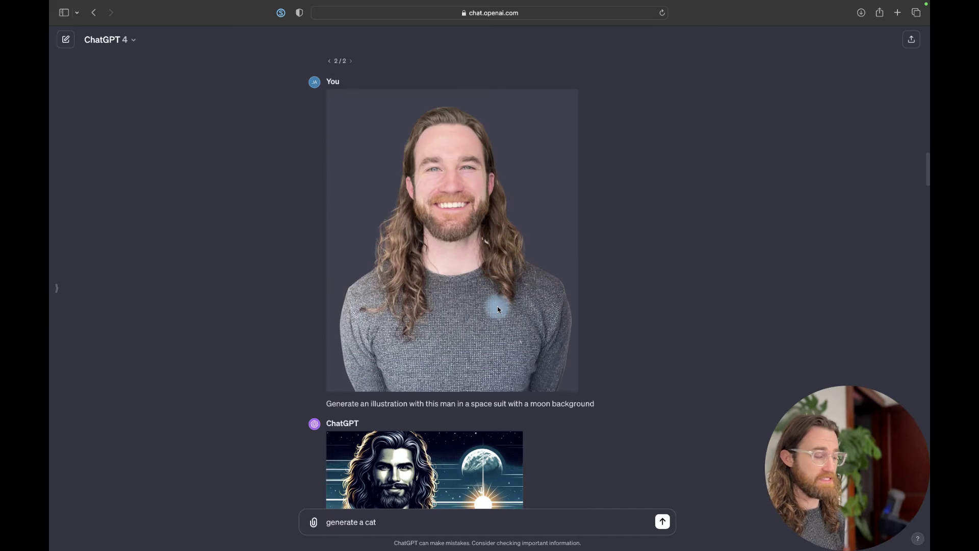
pyautogui.scroll(-6, 498, 309)
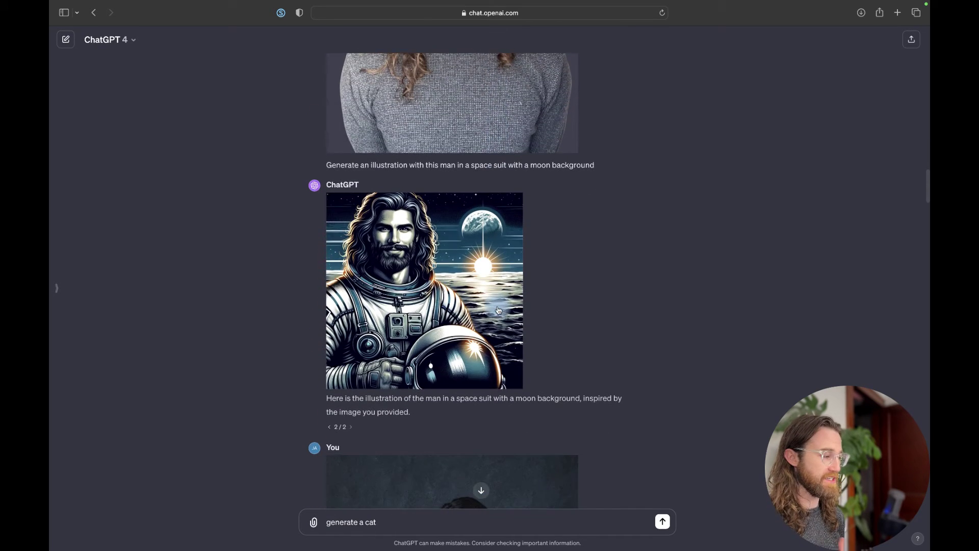
# Scroll past the couple's watercolor sunset illustration to the dog photo and cowboy hat request
pyautogui.scroll(-5, 498, 309)
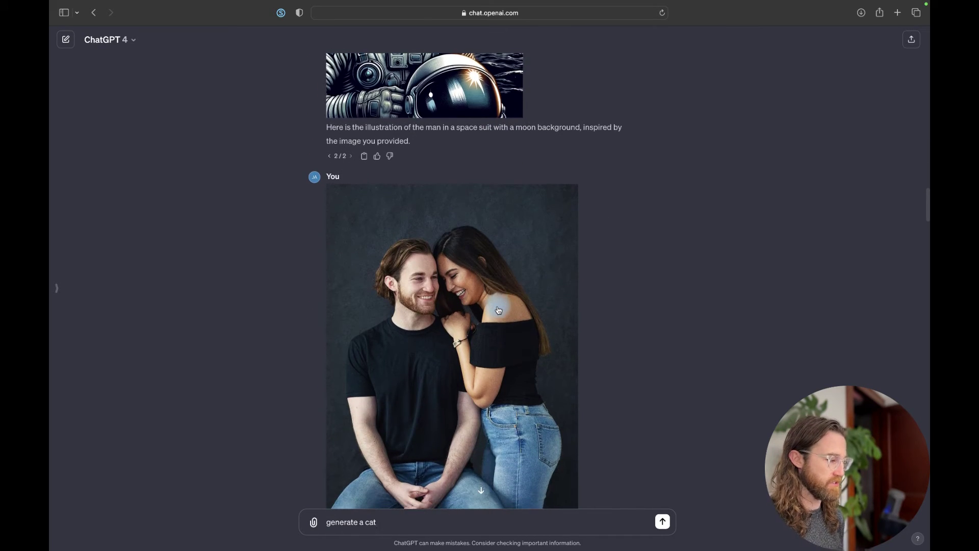
pyautogui.scroll(3, 498, 309)
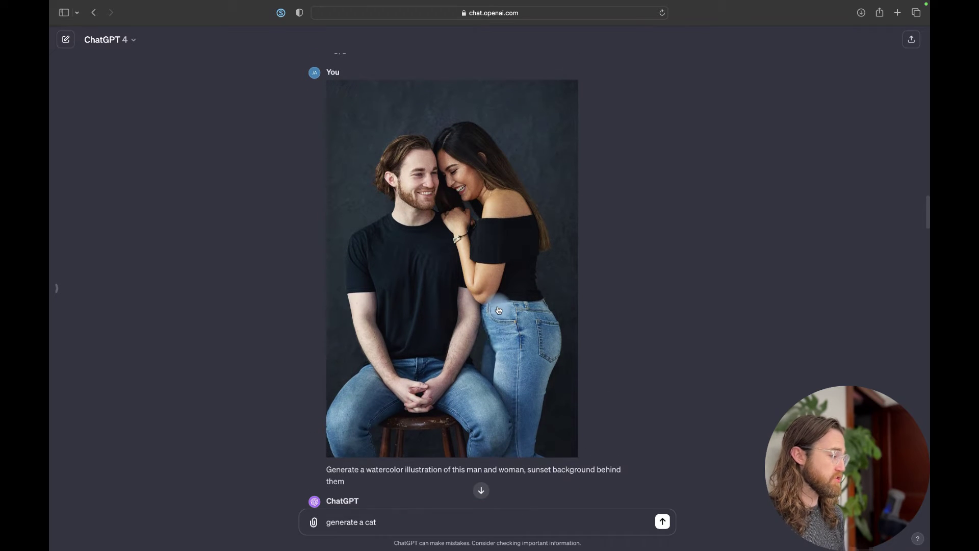
pyautogui.scroll(-5, 498, 309)
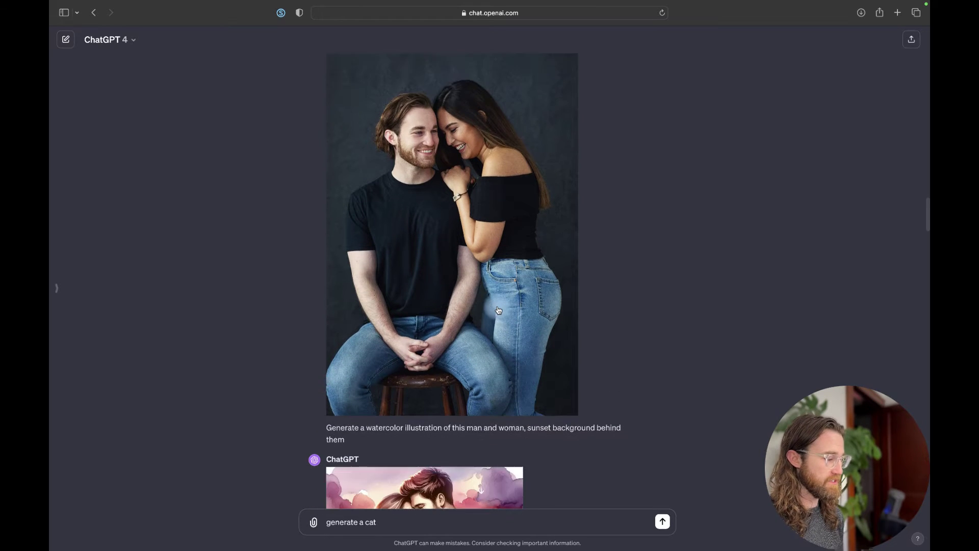
pyautogui.scroll(-3, 499, 309)
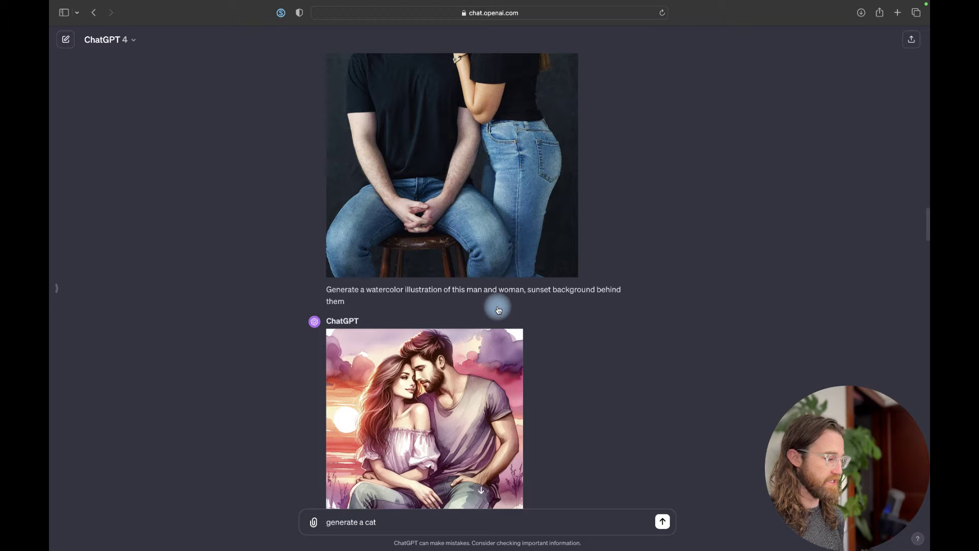
pyautogui.scroll(-2, 498, 310)
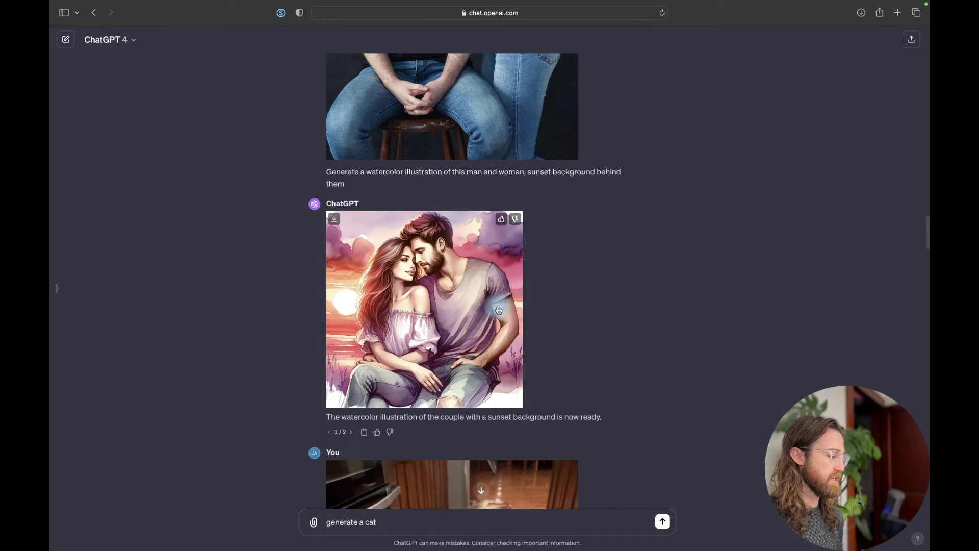
pyautogui.scroll(-3, 581, 346)
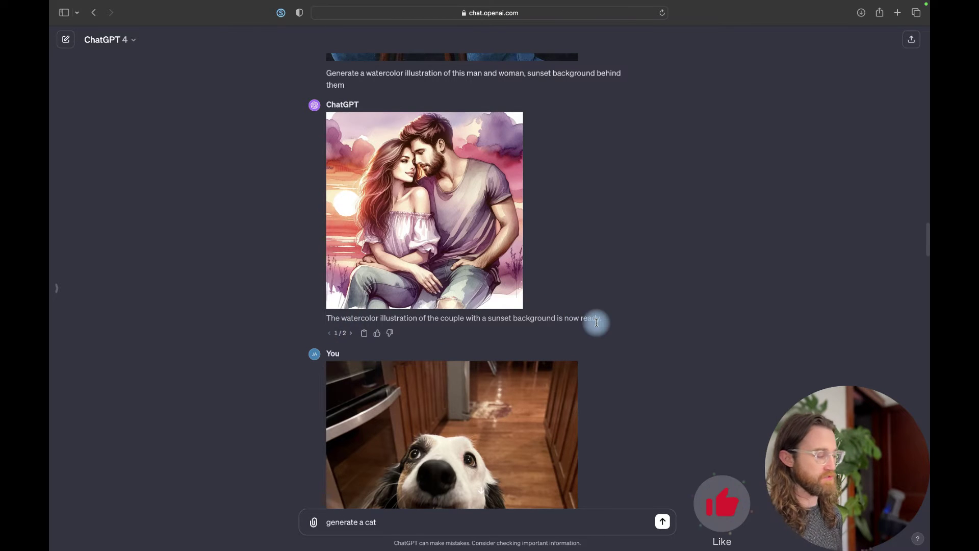
pyautogui.scroll(10, 596, 322)
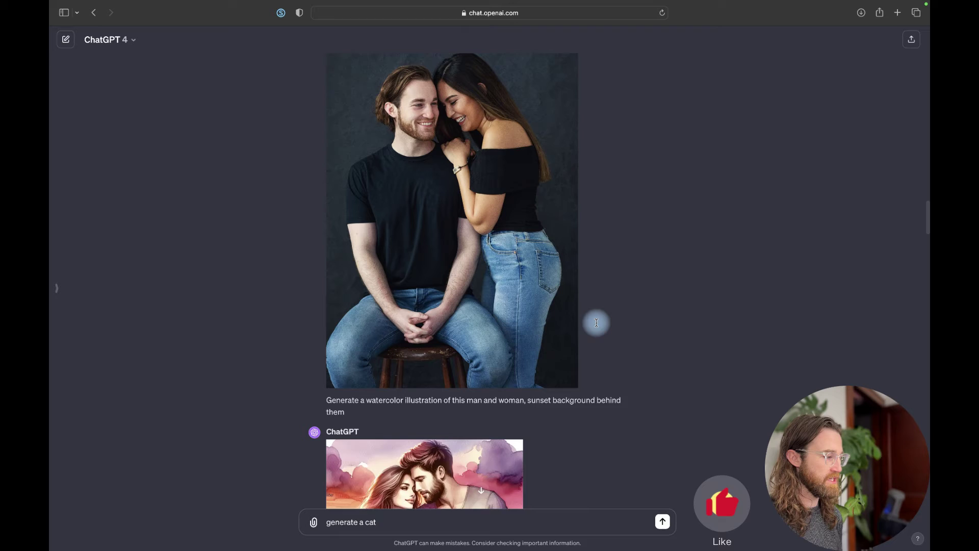
pyautogui.scroll(-12, 596, 323)
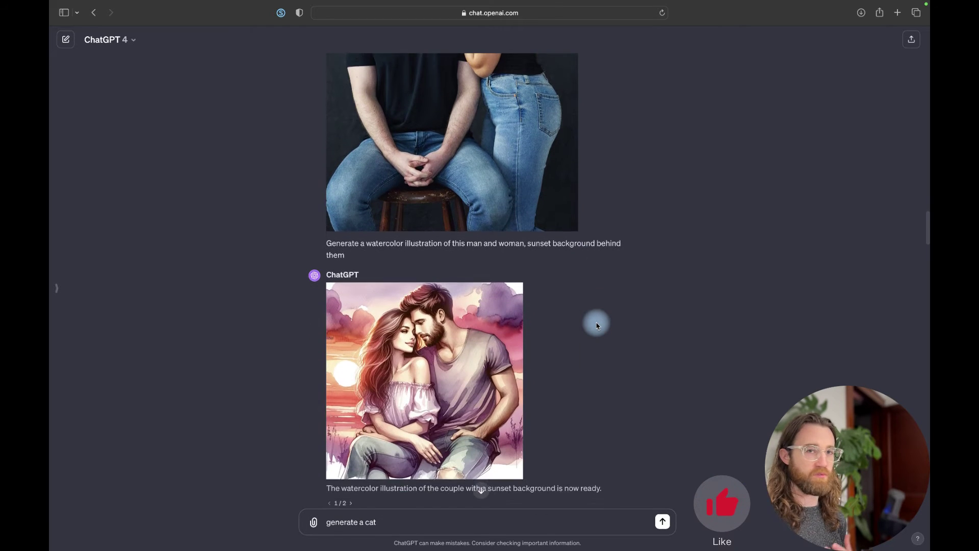
# Scroll through the cowboy-hat and crowned dog illustrations to the bamboo photo with the samurai request
pyautogui.scroll(-4, 596, 325)
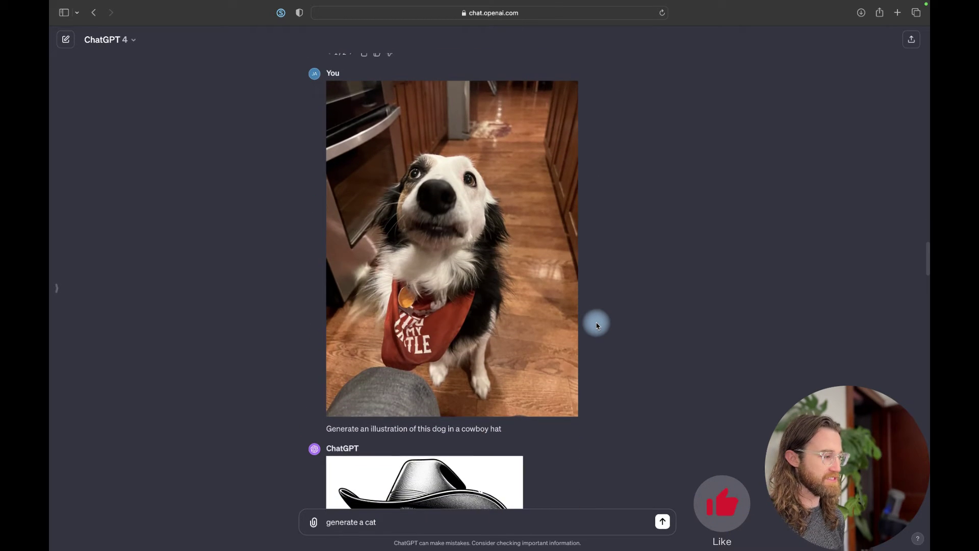
pyautogui.scroll(-1, 597, 325)
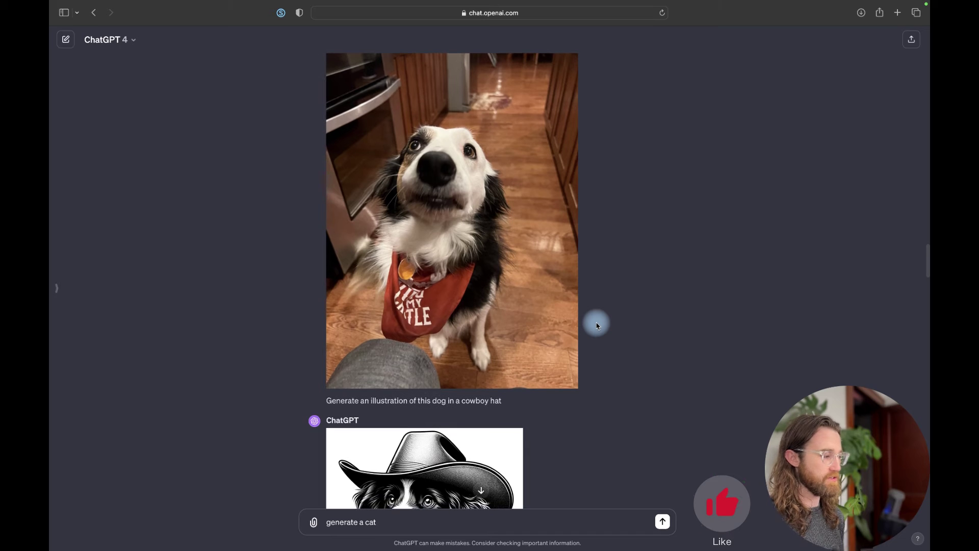
pyautogui.scroll(-5, 598, 325)
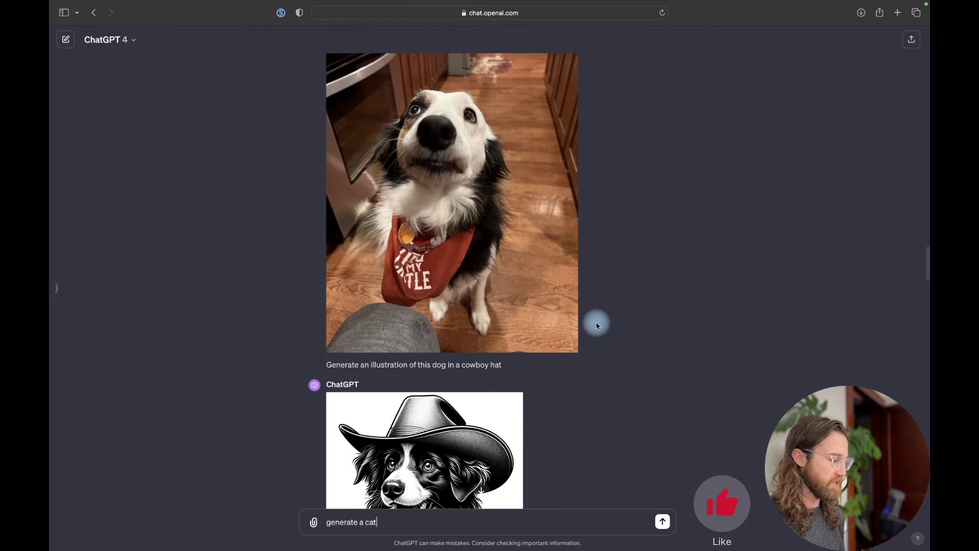
pyautogui.scroll(-1, 597, 325)
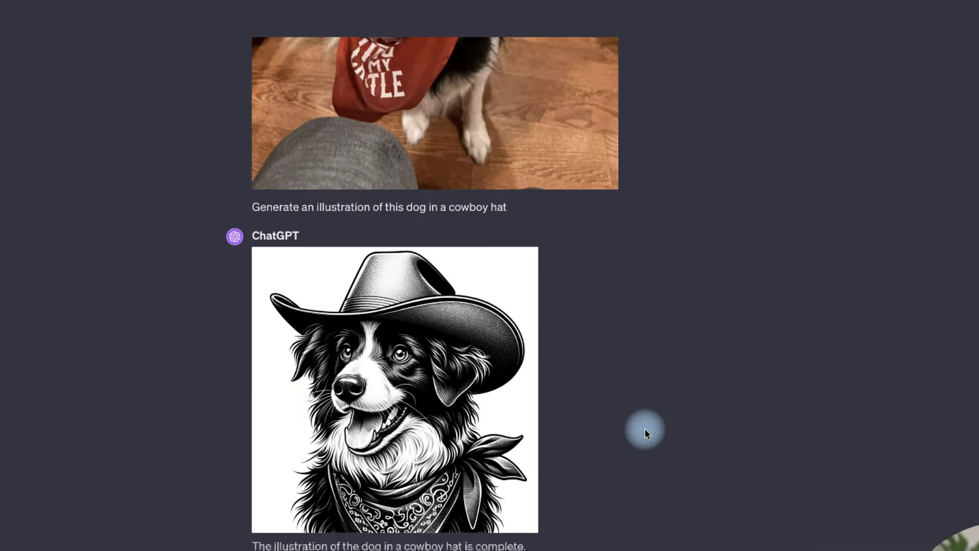
pyautogui.scroll(-2, 644, 428)
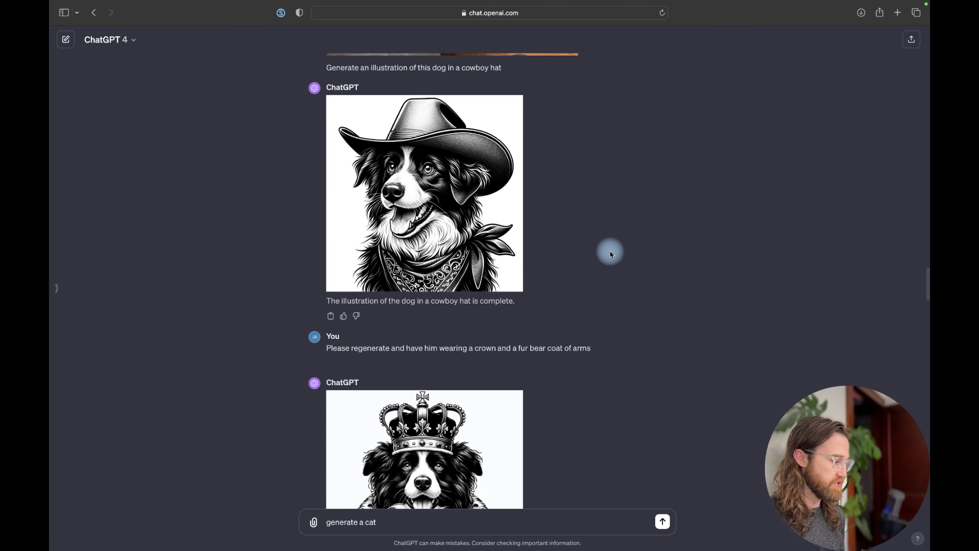
pyautogui.scroll(-2, 612, 254)
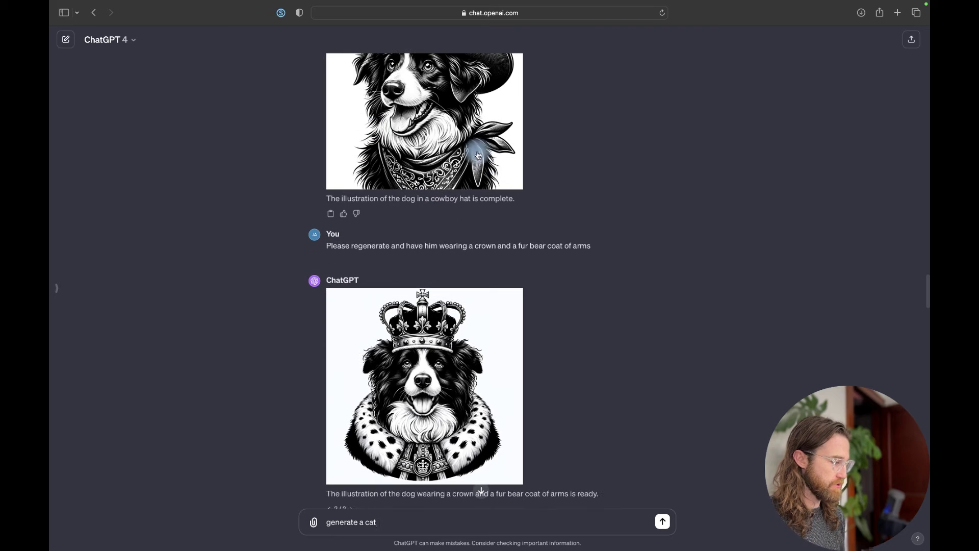
pyautogui.scroll(-3, 585, 197)
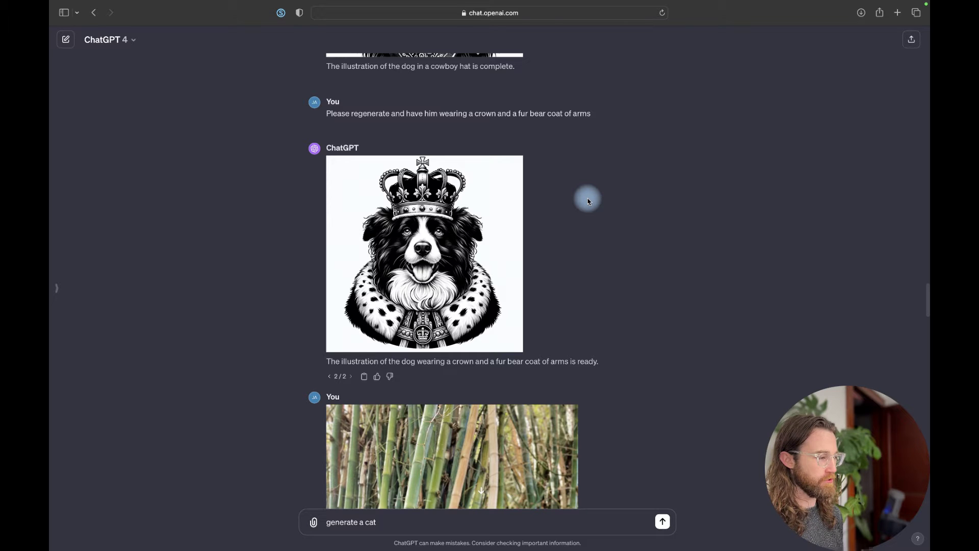
pyautogui.scroll(-1, 586, 199)
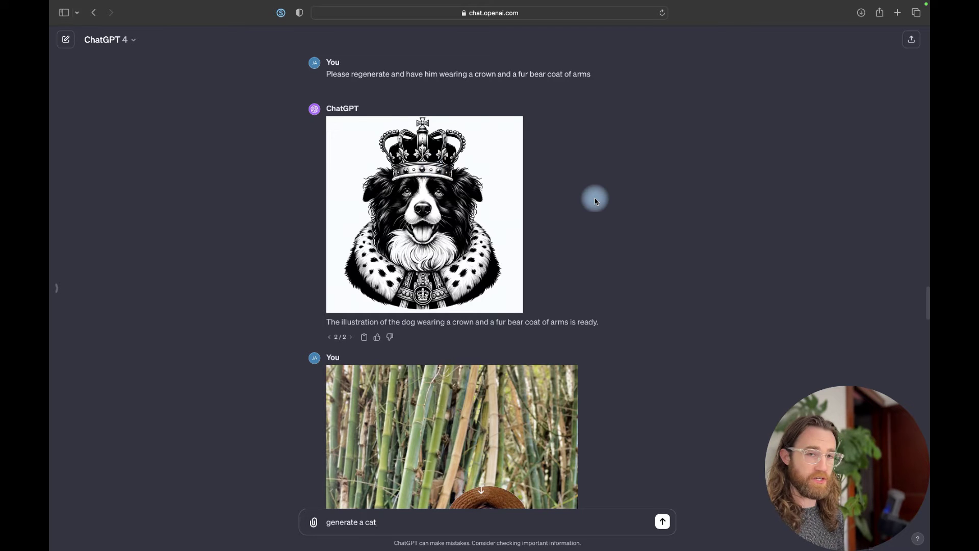
pyautogui.scroll(-5, 595, 199)
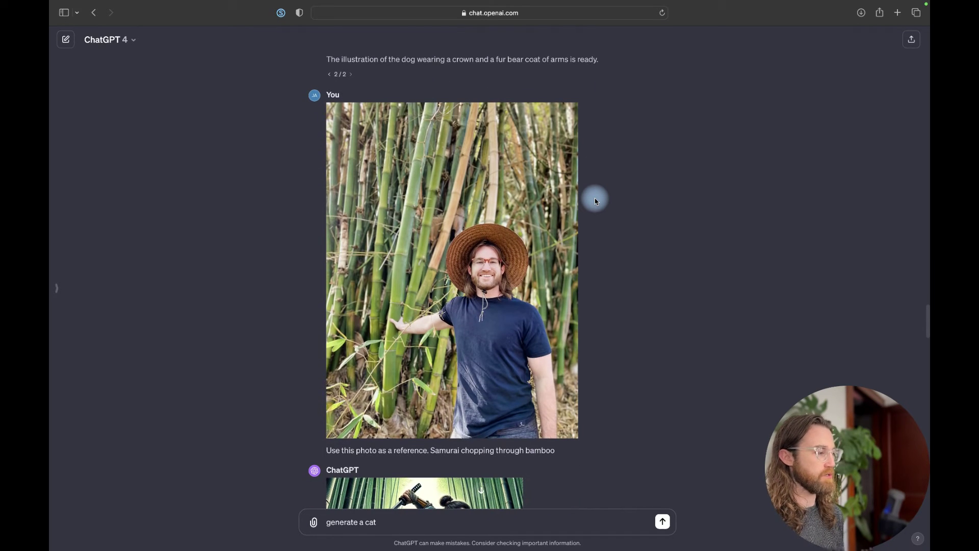
pyautogui.scroll(5, 595, 198)
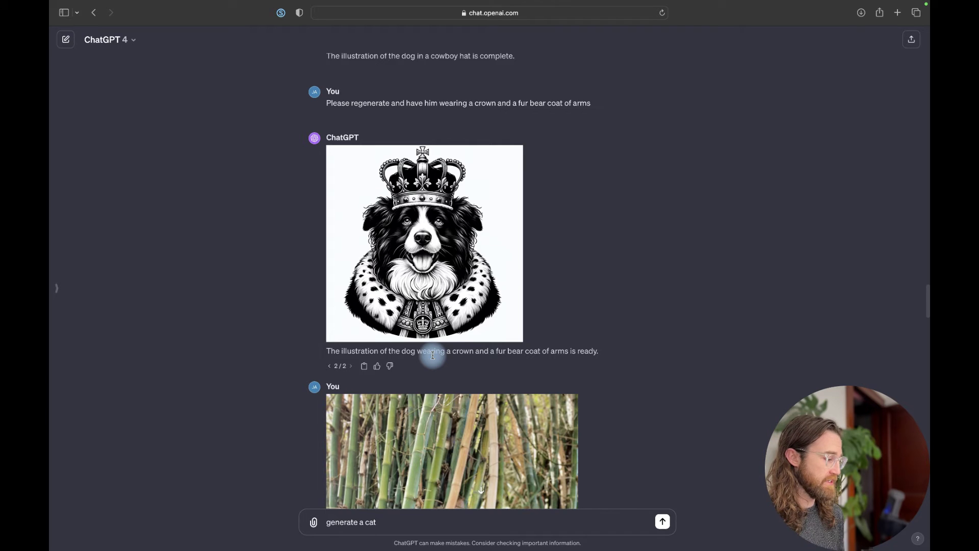
pyautogui.scroll(-6, 433, 356)
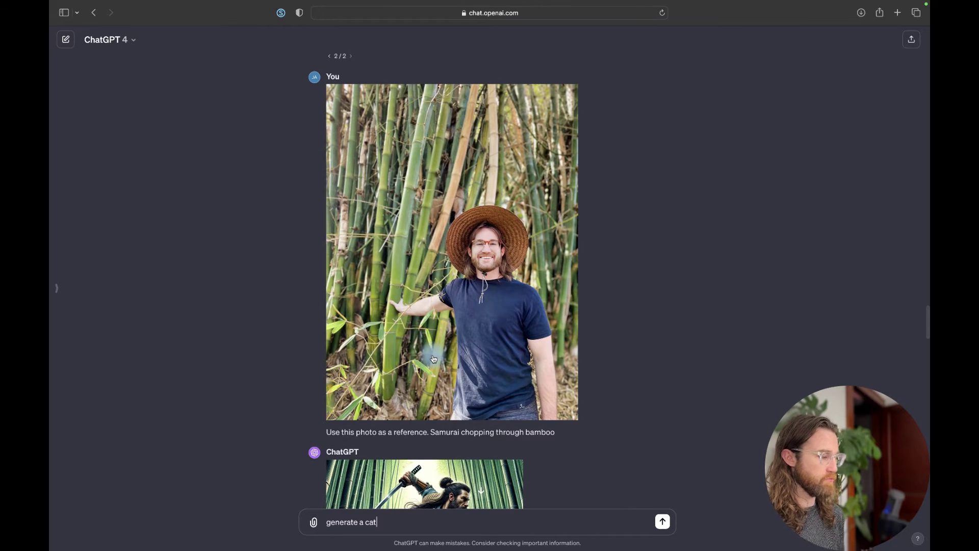
pyautogui.scroll(-2, 433, 360)
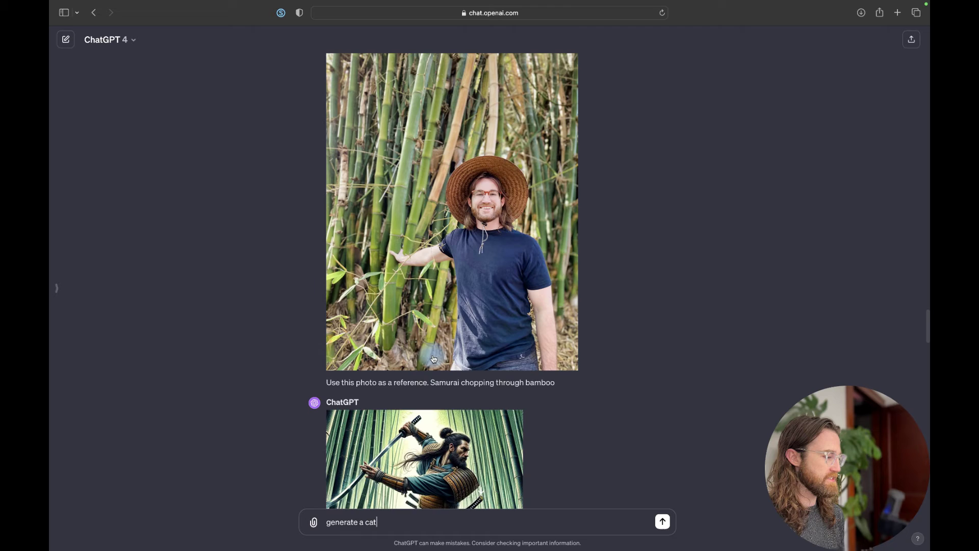
pyautogui.scroll(2, 434, 359)
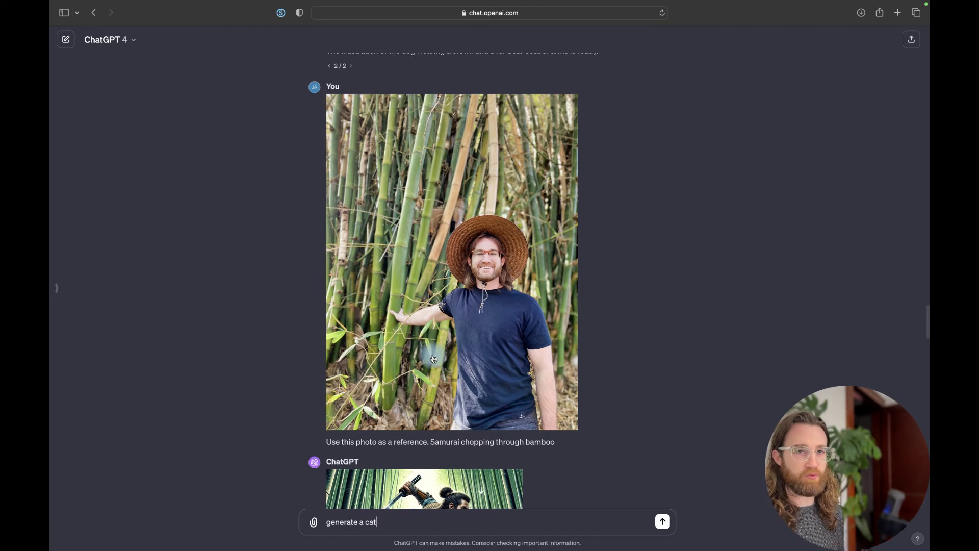
pyautogui.scroll(15, 433, 359)
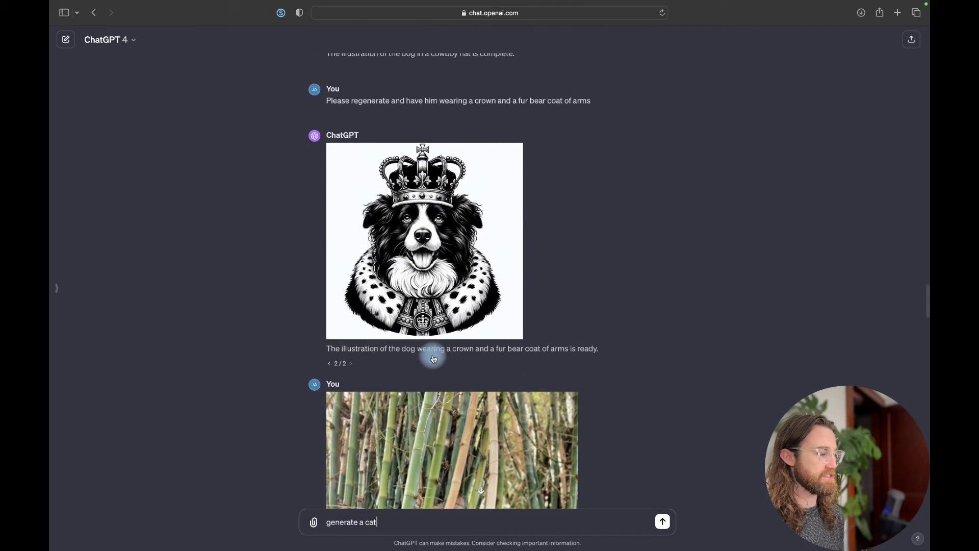
pyautogui.scroll(7, 433, 359)
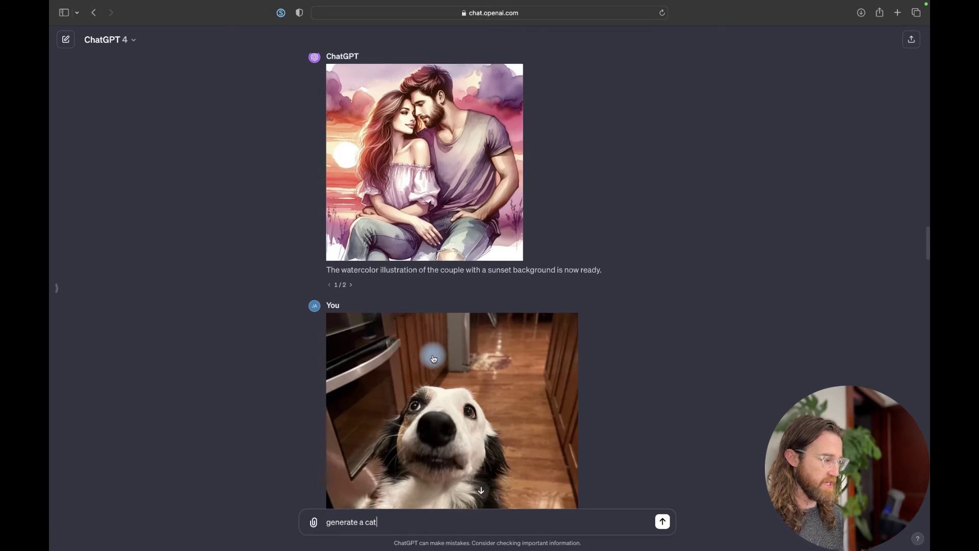
pyautogui.scroll(-7, 433, 359)
pyautogui.scroll(-6, 433, 359)
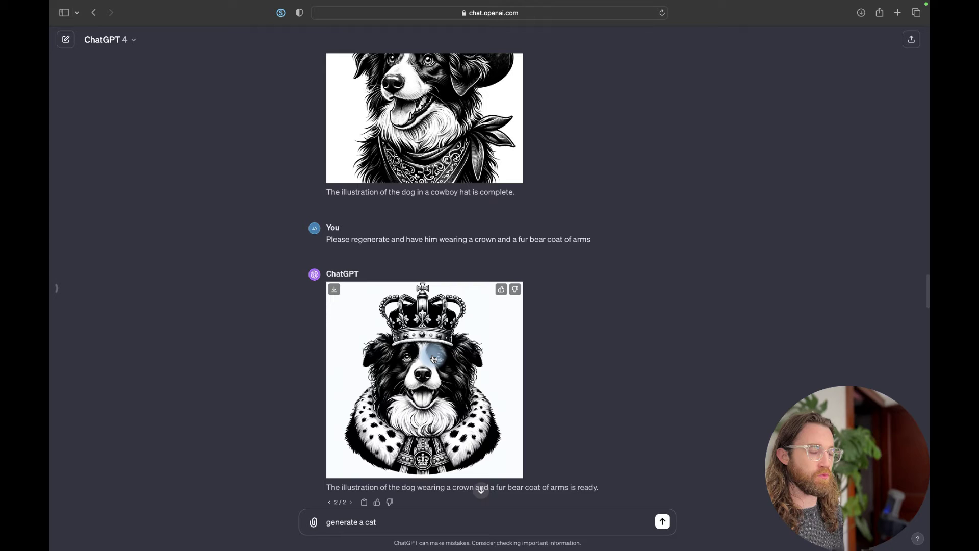
pyautogui.scroll(-10, 433, 359)
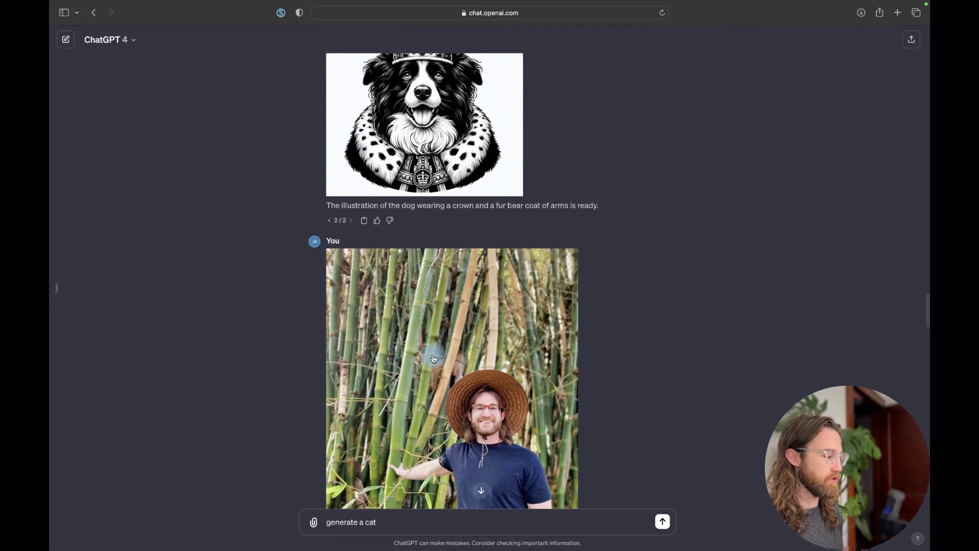
pyautogui.scroll(-8, 434, 359)
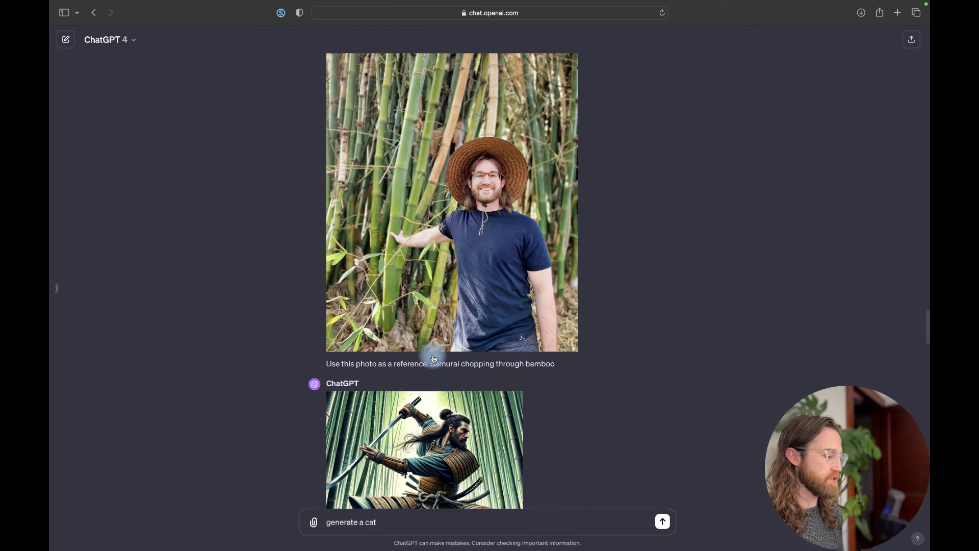
pyautogui.scroll(-1, 434, 359)
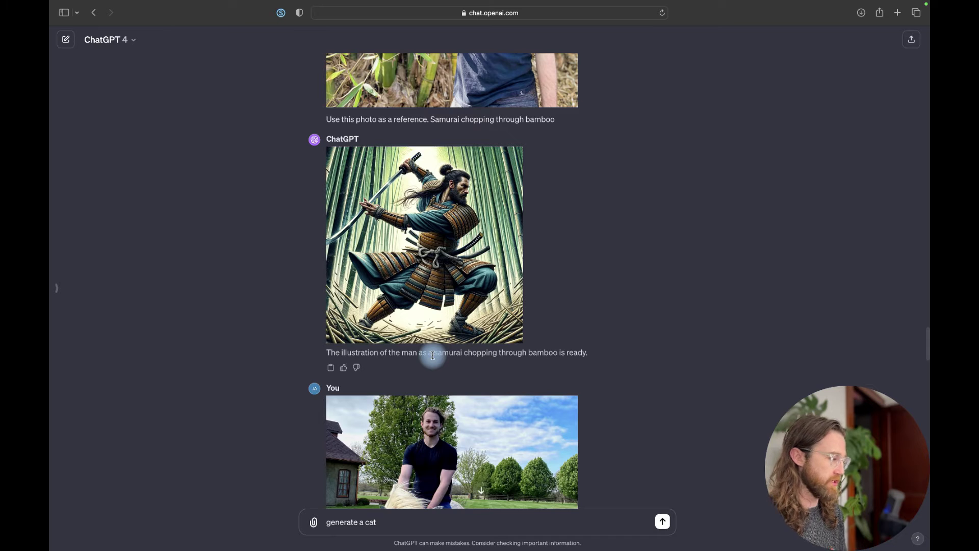
pyautogui.scroll(7, 432, 354)
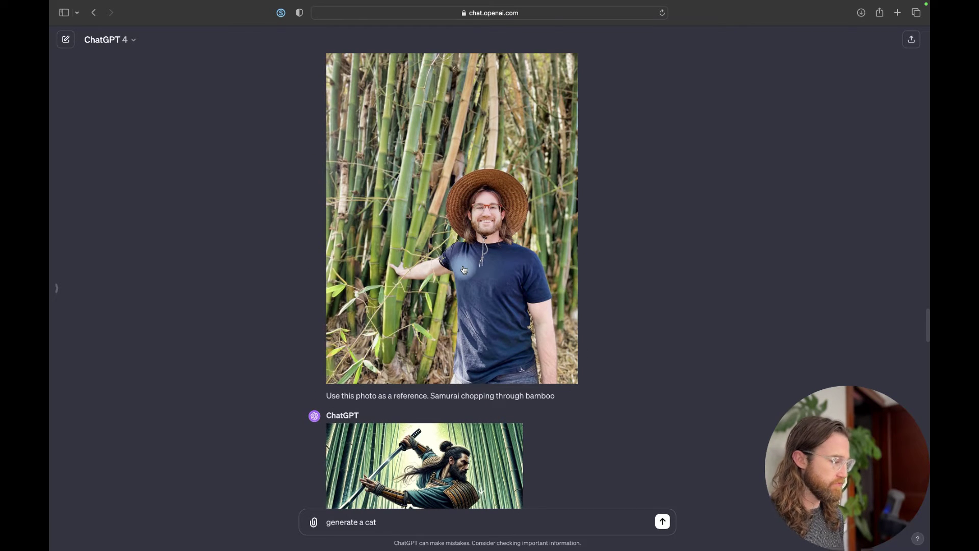
pyautogui.scroll(-1, 464, 269)
pyautogui.scroll(-3, 464, 270)
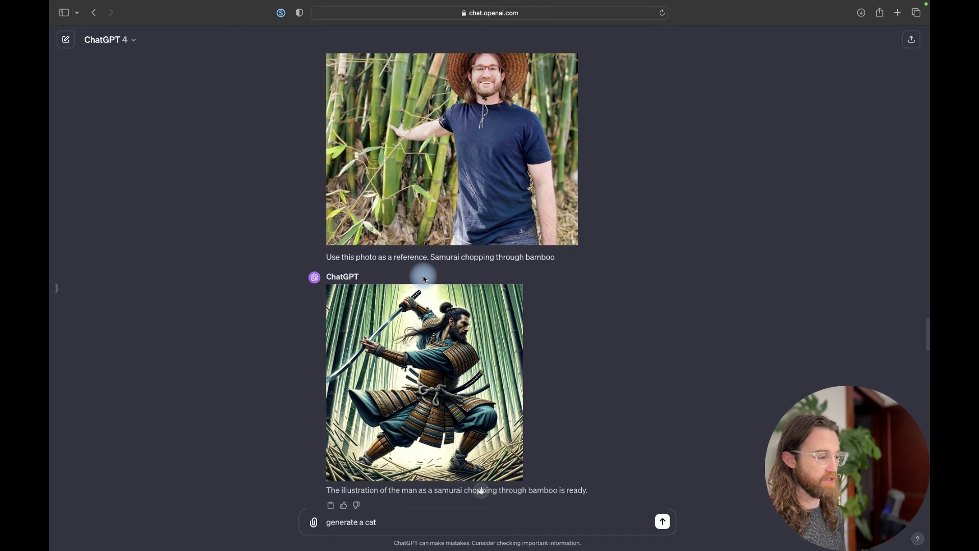
pyautogui.scroll(-4, 424, 279)
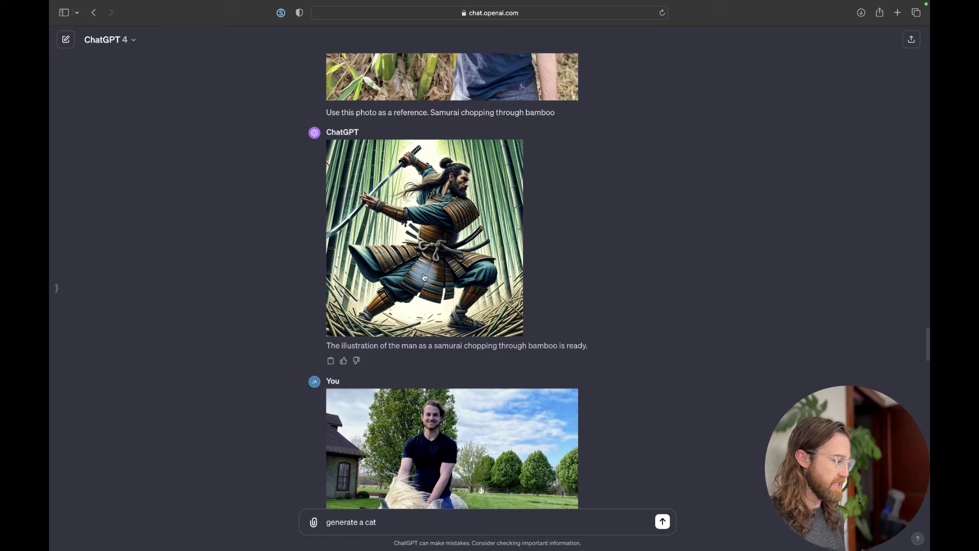
pyautogui.click(424, 277)
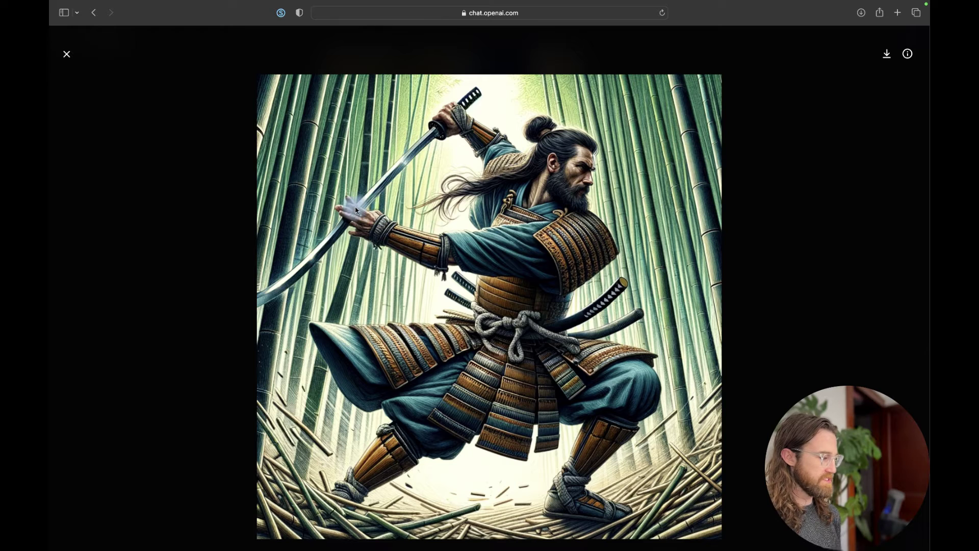
pyautogui.click(66, 58)
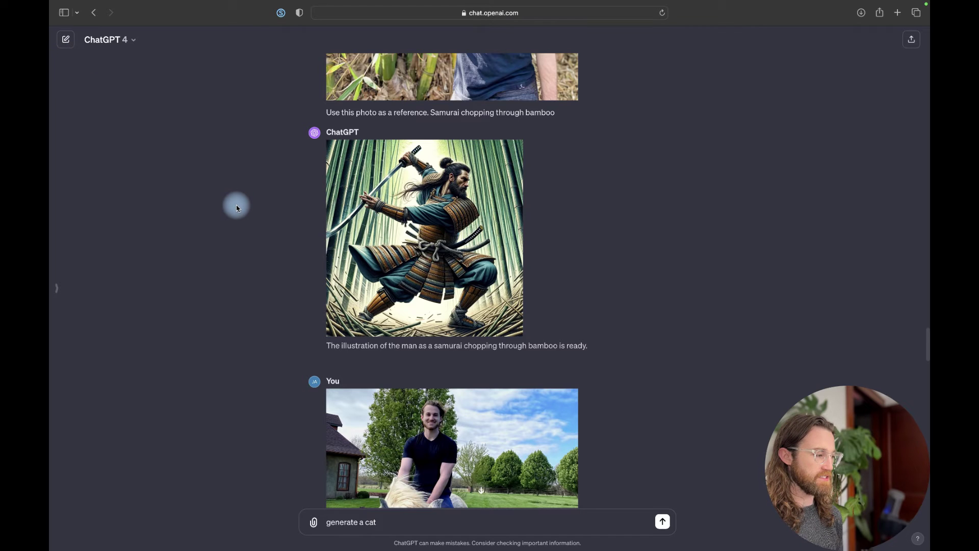
pyautogui.scroll(2, 236, 208)
pyautogui.scroll(5, 236, 208)
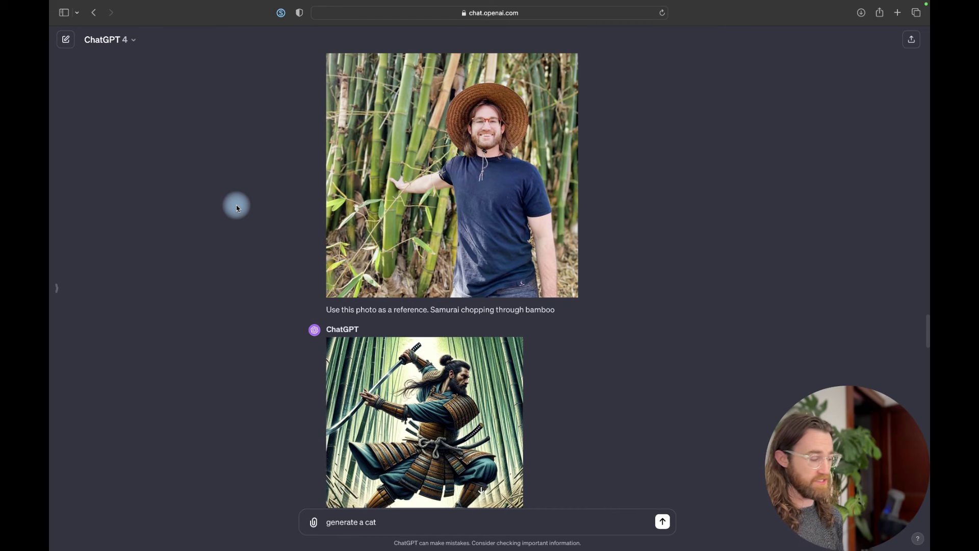
pyautogui.scroll(-10, 236, 207)
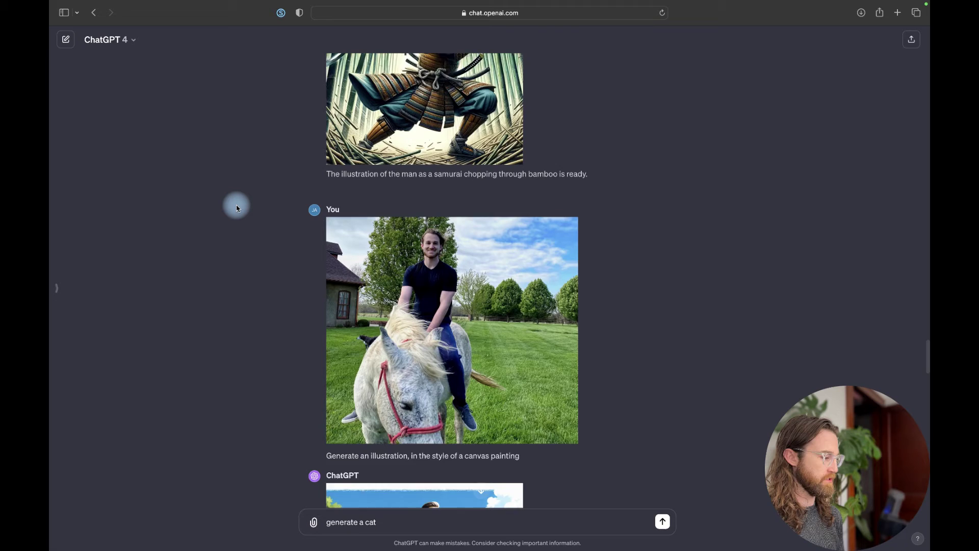
pyautogui.scroll(-3, 236, 207)
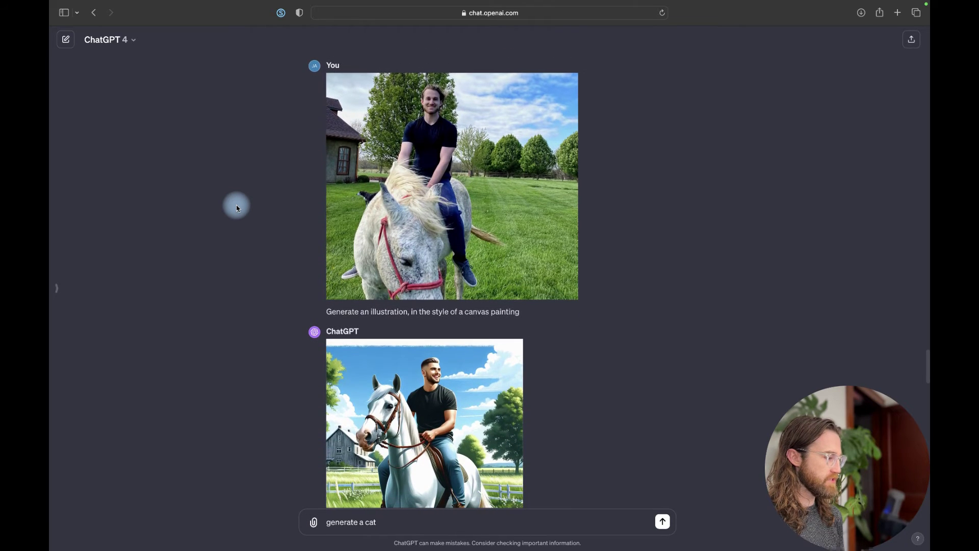
pyautogui.scroll(-6, 236, 208)
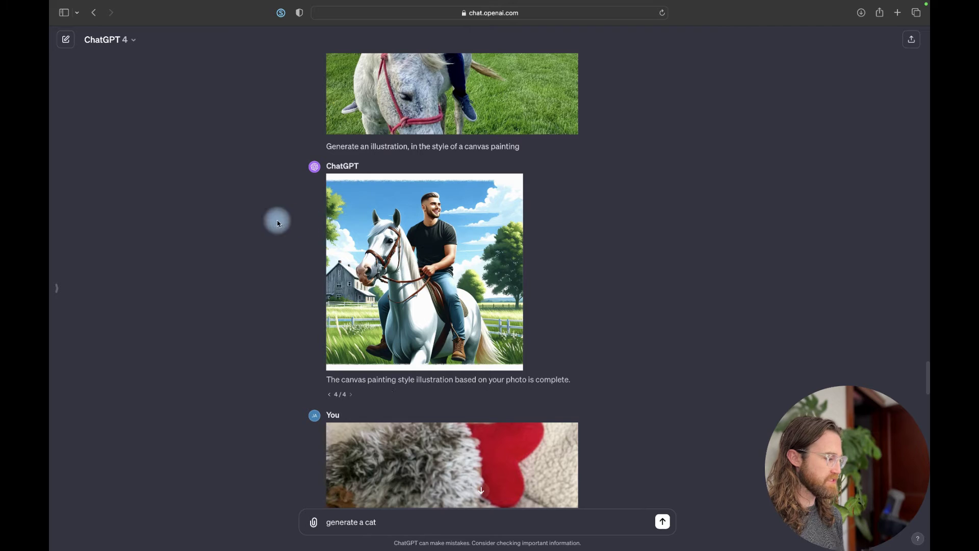
pyautogui.click(427, 271)
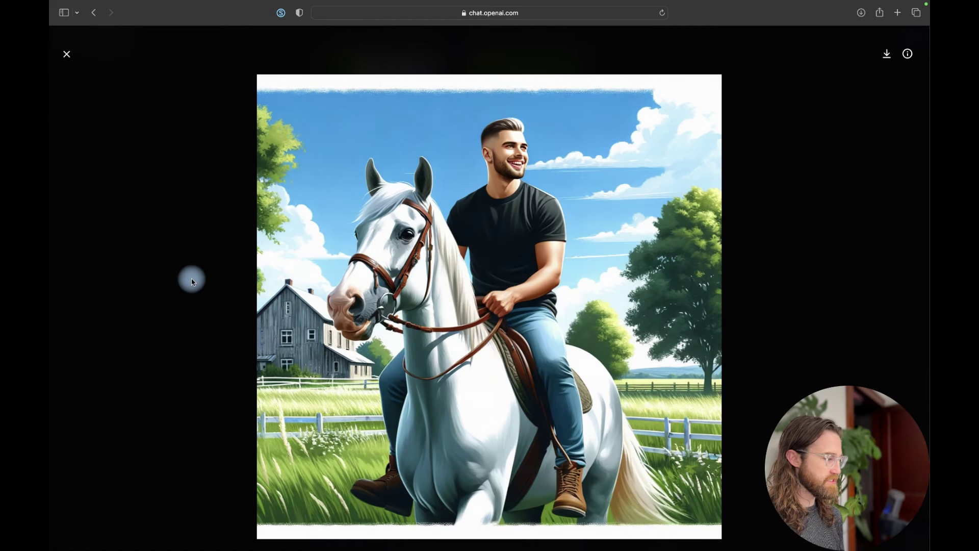
pyautogui.click(66, 58)
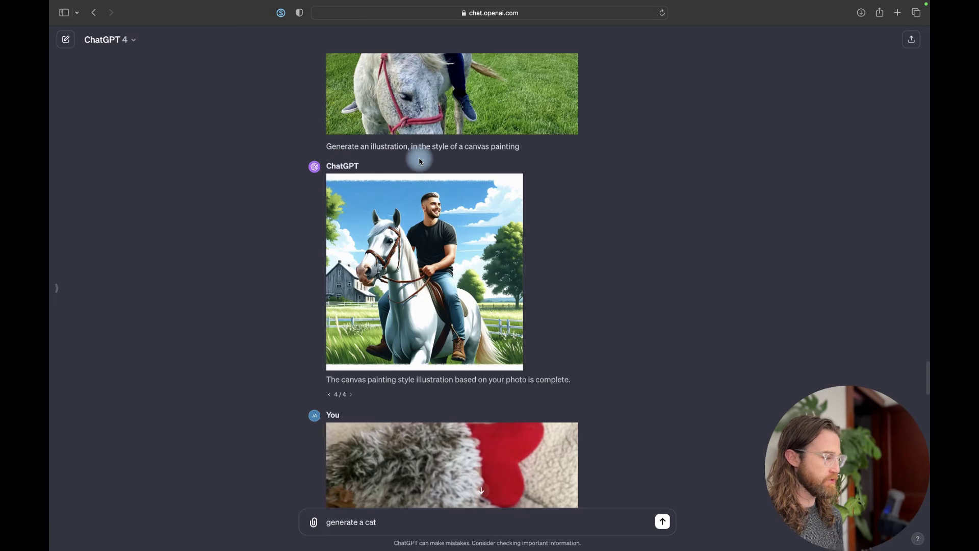
pyautogui.scroll(5, 419, 159)
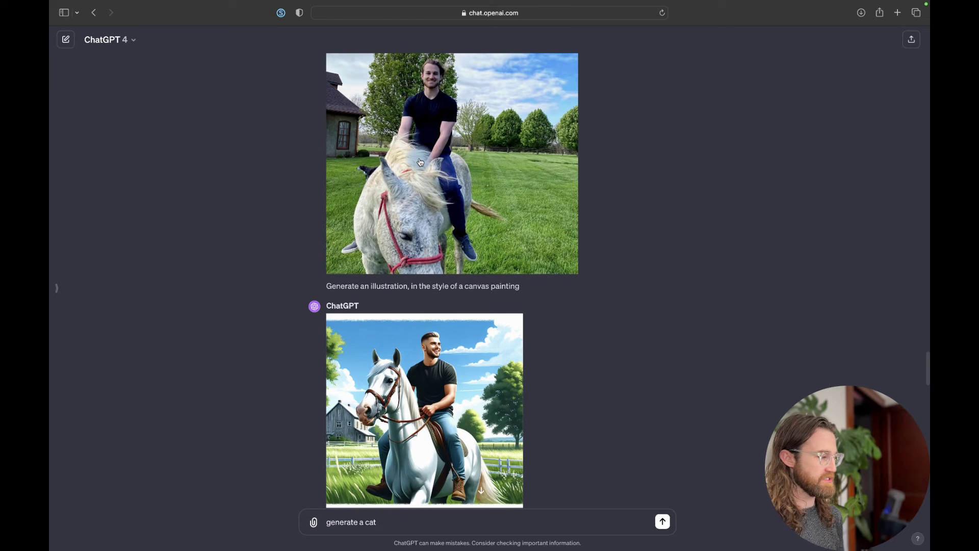
pyautogui.click(486, 160)
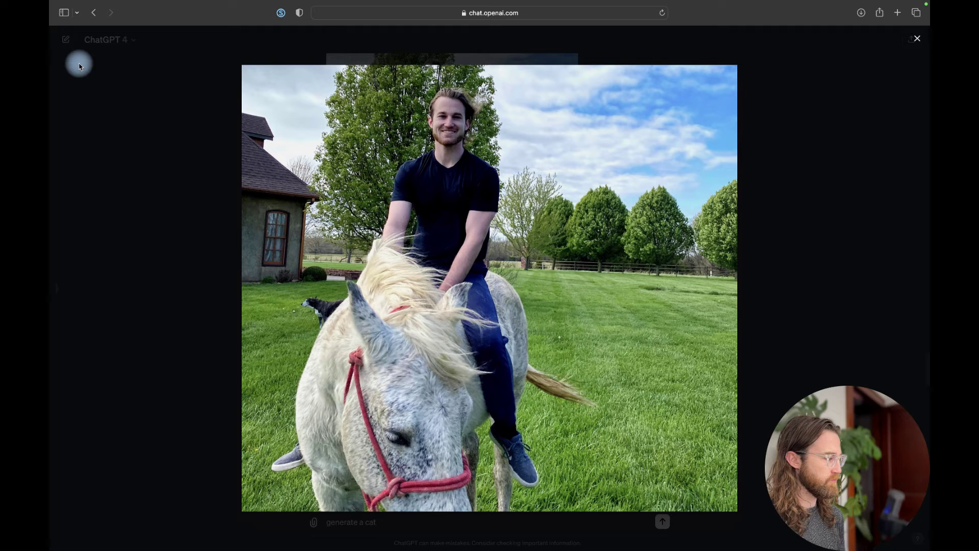
pyautogui.click(919, 40)
pyautogui.scroll(-5, 507, 367)
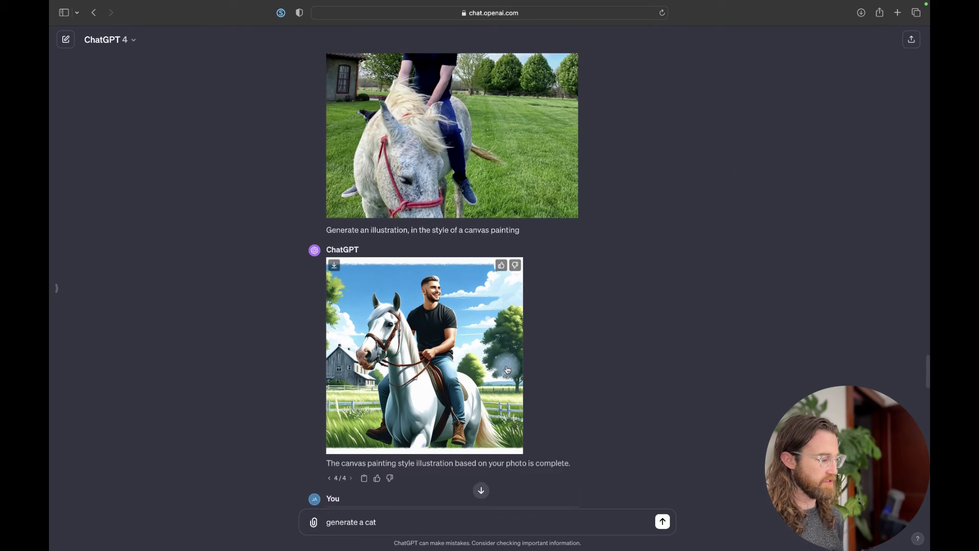
pyautogui.scroll(-5, 507, 369)
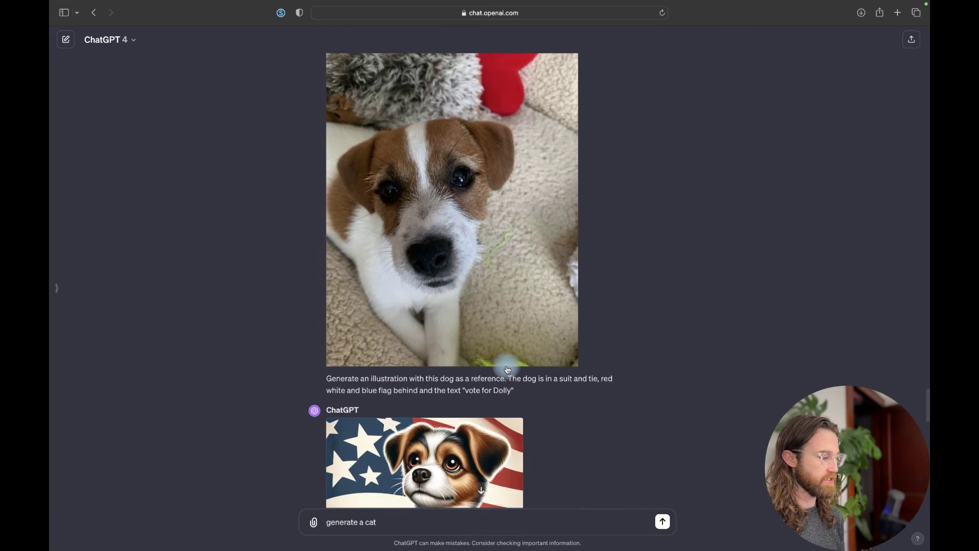
pyautogui.scroll(-3, 507, 369)
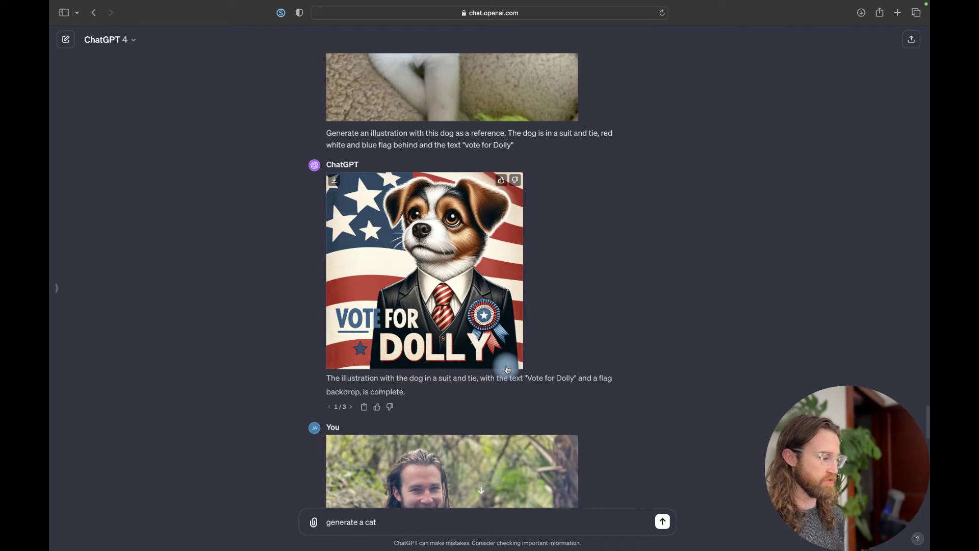
pyautogui.scroll(-2, 508, 366)
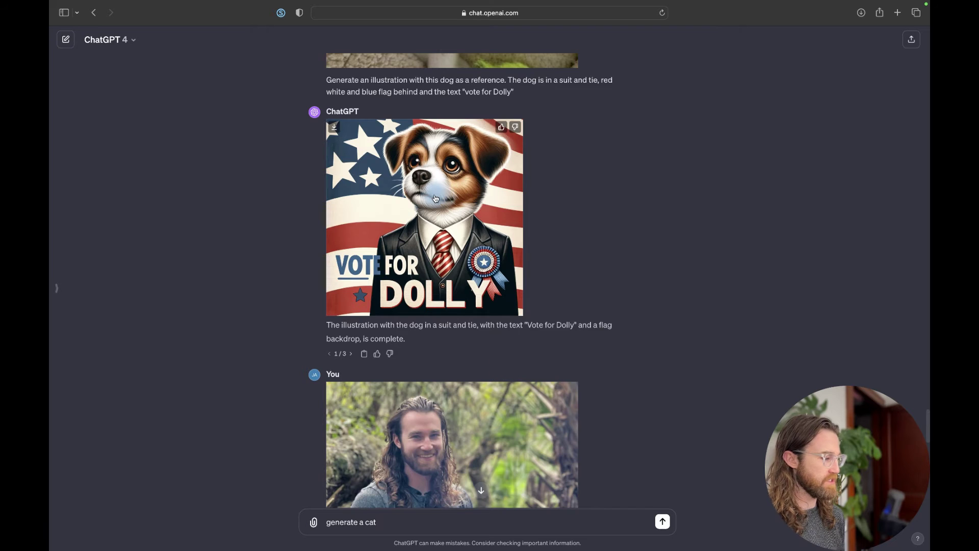
pyautogui.click(435, 198)
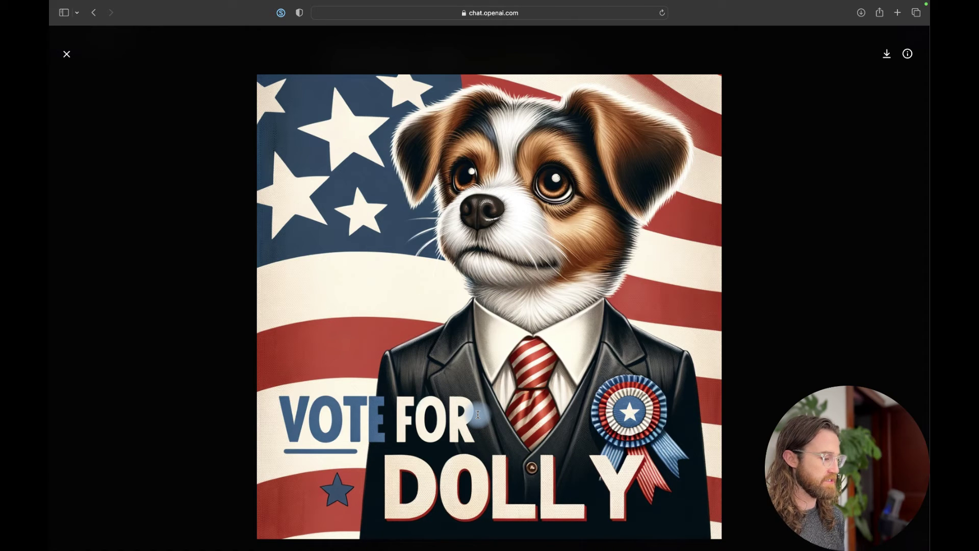
pyautogui.click(65, 56)
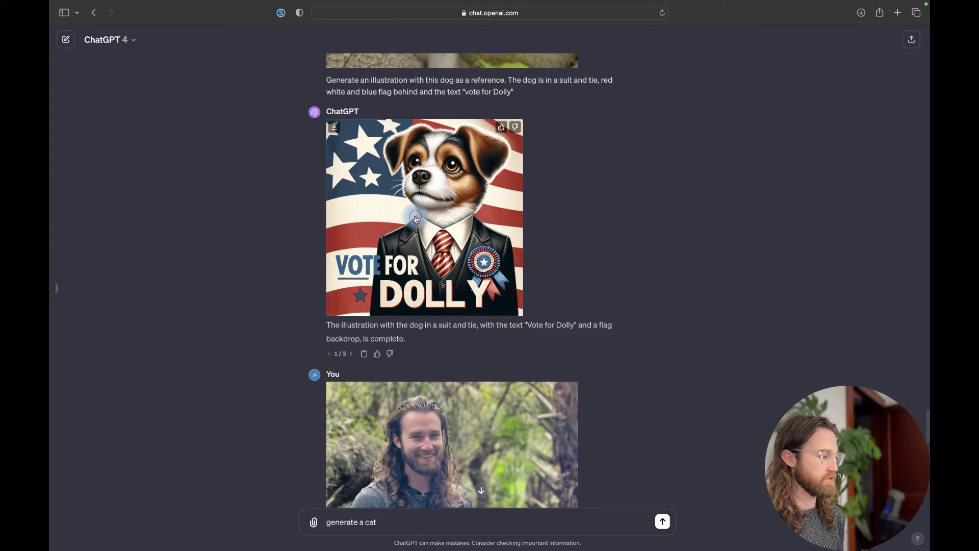
pyautogui.click(416, 219)
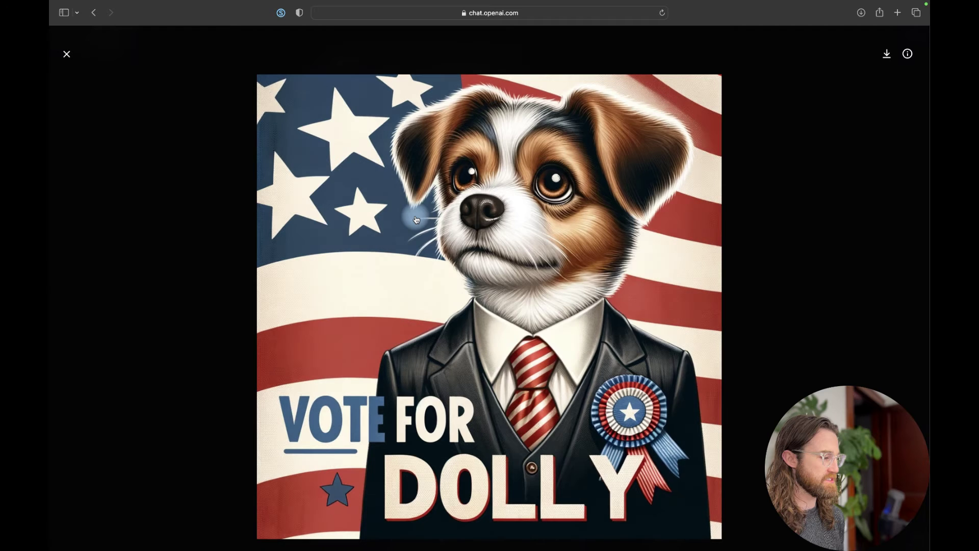
pyautogui.click(65, 53)
pyautogui.scroll(-5, 616, 249)
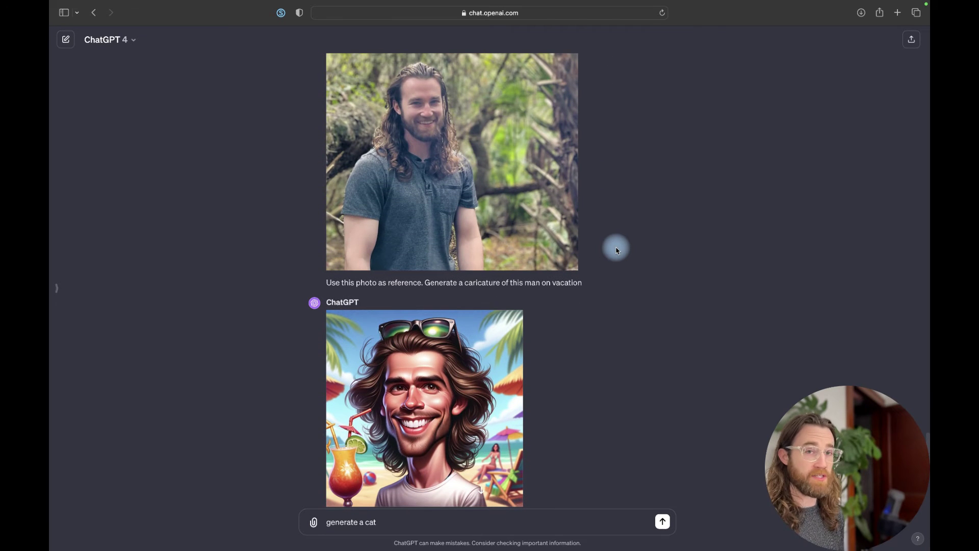
pyautogui.doubleClick(482, 282)
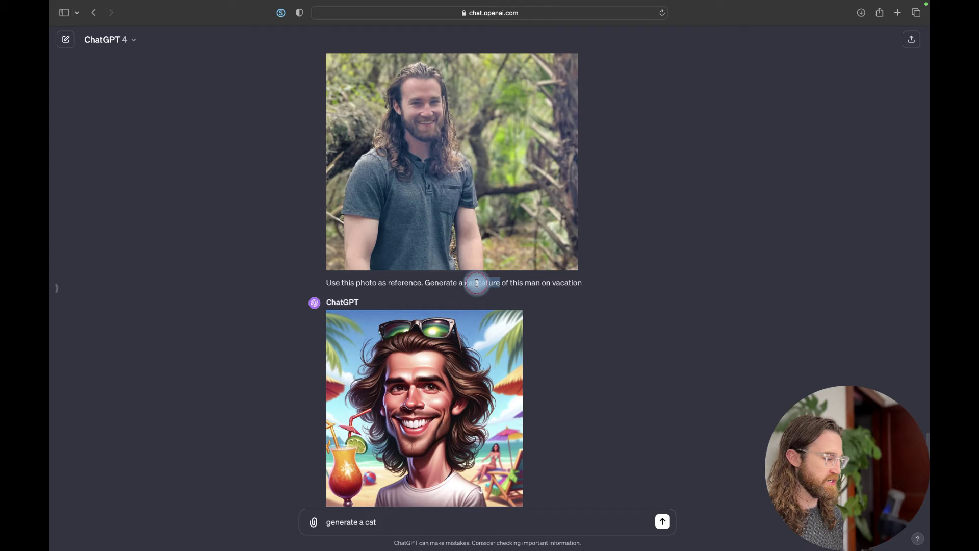
pyautogui.scroll(-3, 554, 307)
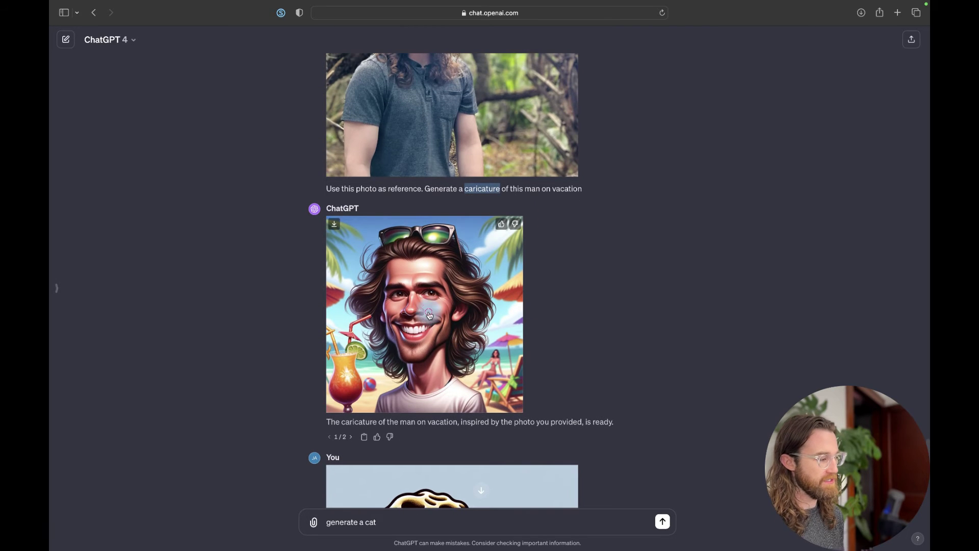
pyautogui.click(466, 314)
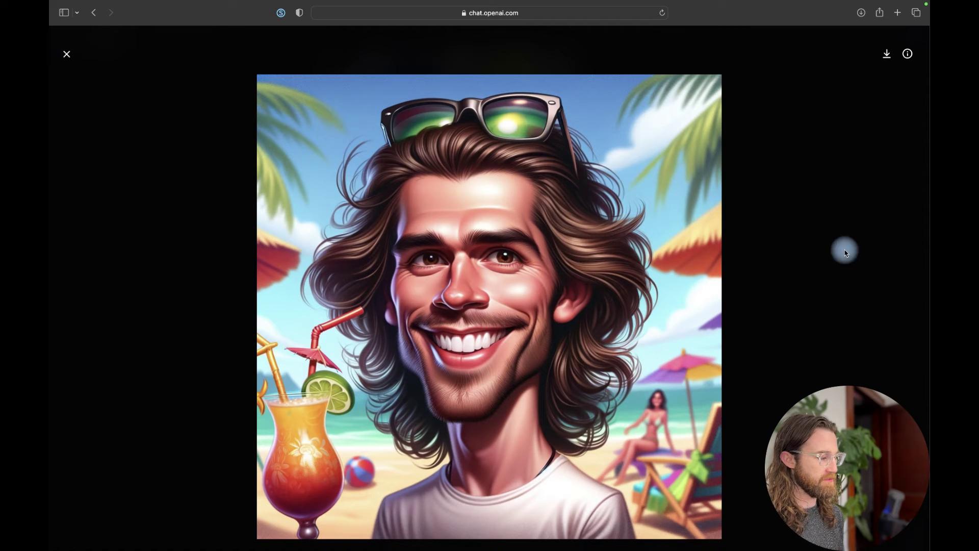
pyautogui.click(67, 54)
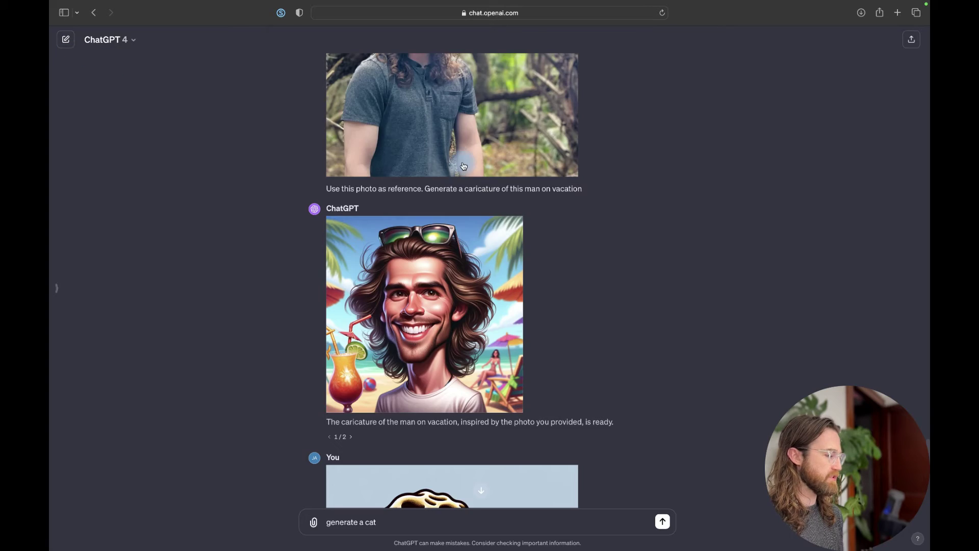
# Scroll up through earlier illustrations, then down to the Morel Support mushroom reference and its cartoon reply
pyautogui.scroll(-3, 630, 230)
pyautogui.scroll(9, 631, 231)
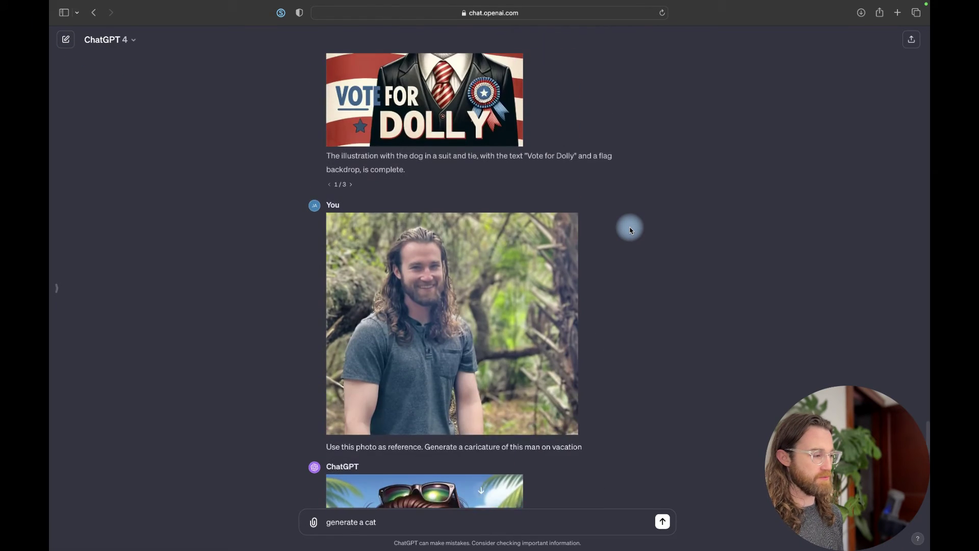
pyautogui.scroll(10, 630, 230)
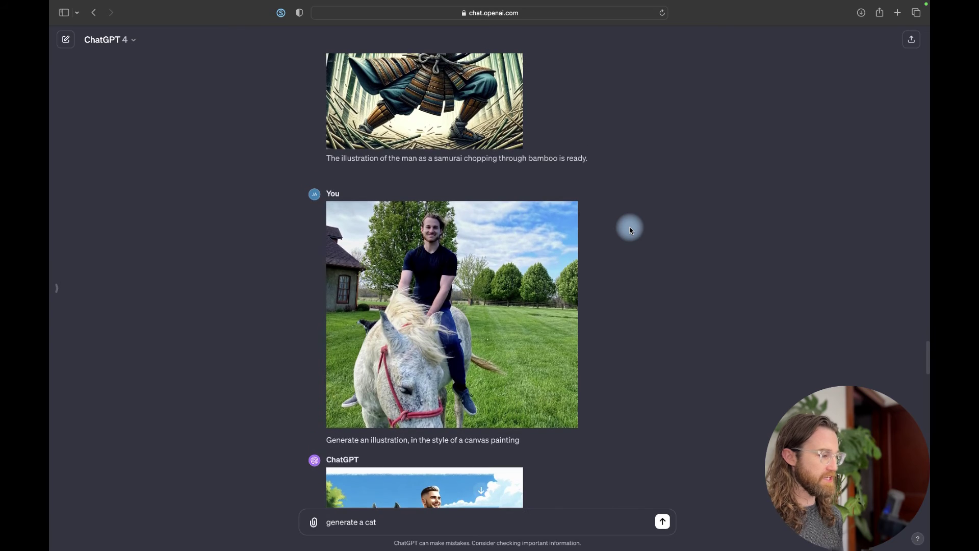
pyautogui.scroll(15, 630, 230)
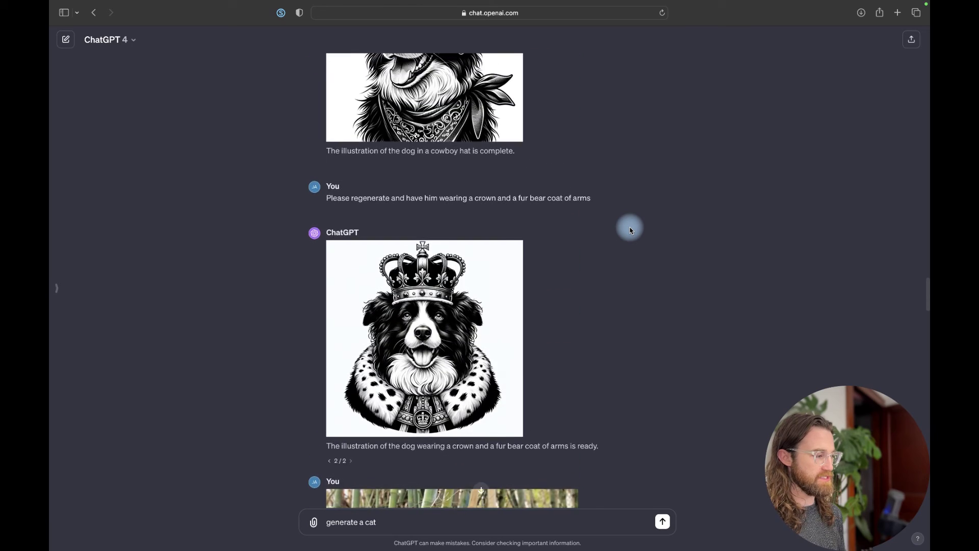
pyautogui.scroll(15, 630, 231)
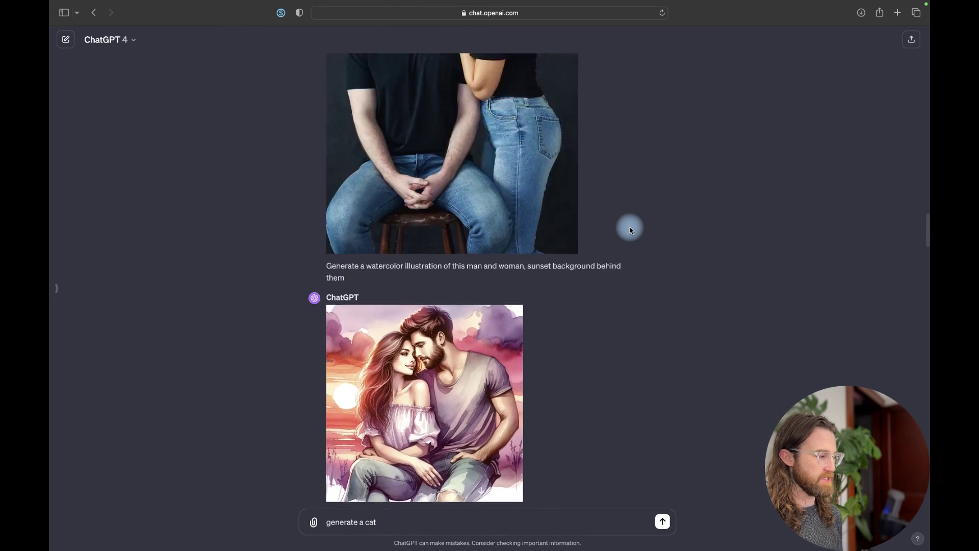
pyautogui.scroll(10, 630, 230)
pyautogui.scroll(-4, 637, 244)
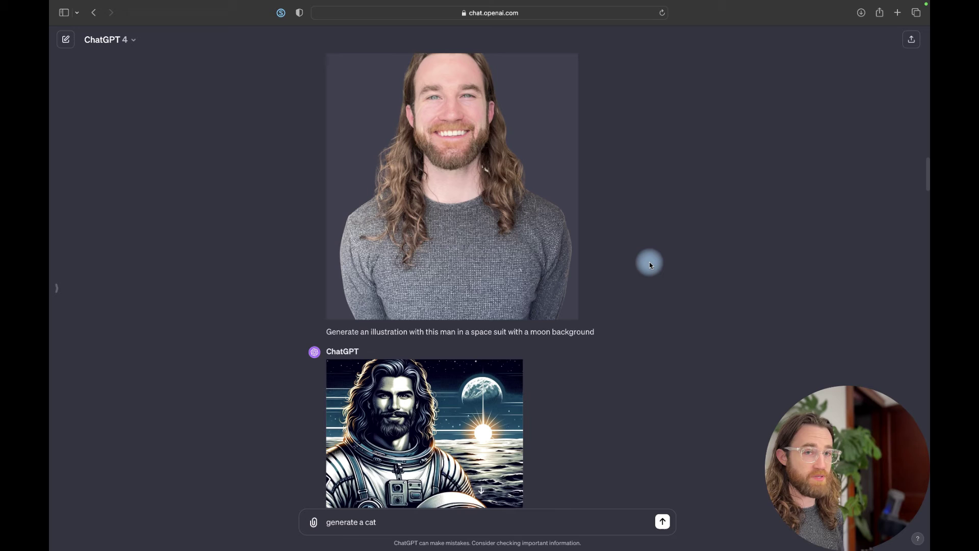
pyautogui.scroll(-5, 648, 262)
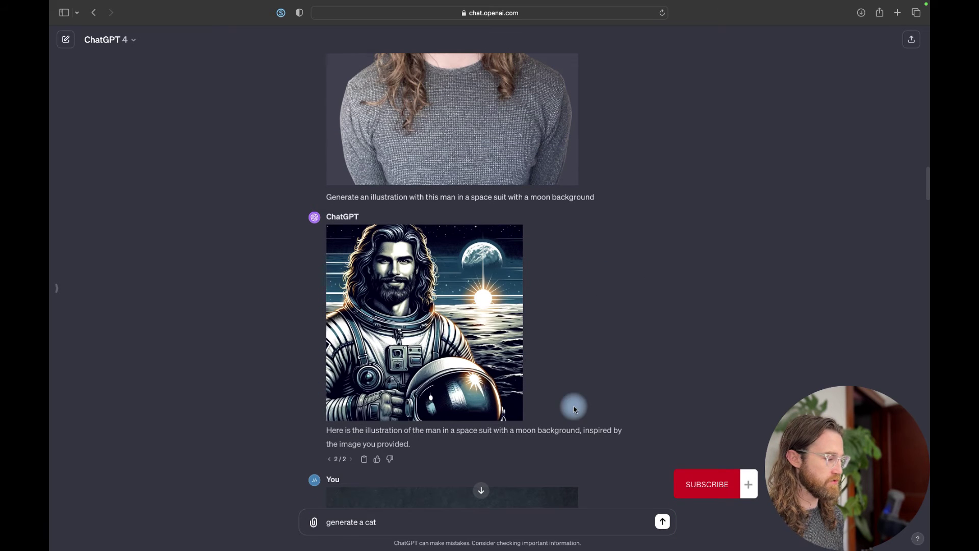
pyautogui.scroll(-20, 687, 331)
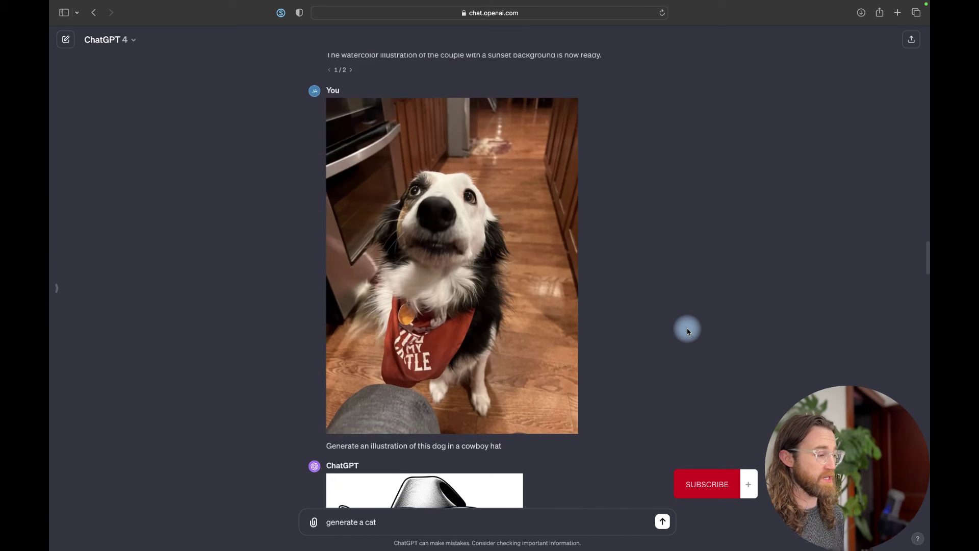
pyautogui.scroll(-20, 687, 331)
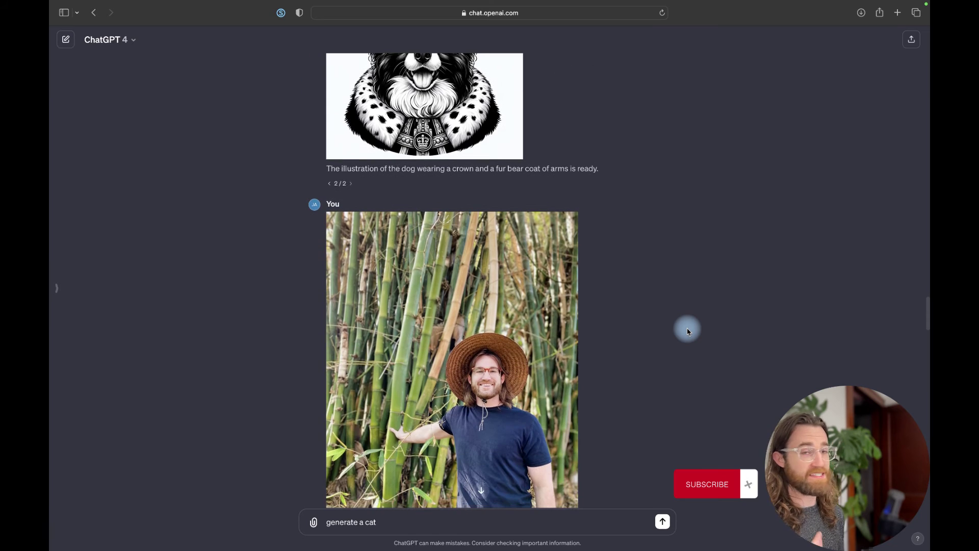
pyautogui.scroll(-15, 687, 332)
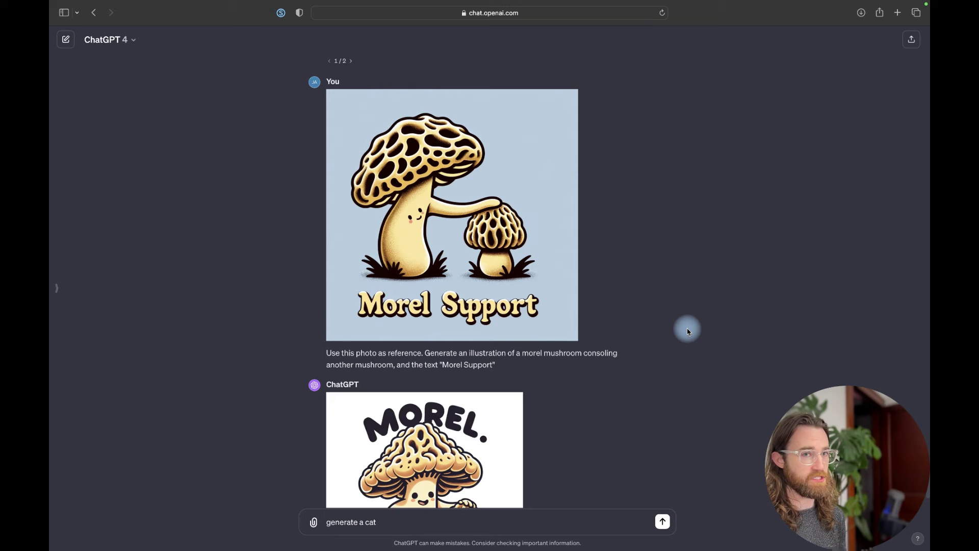
pyautogui.click(461, 231)
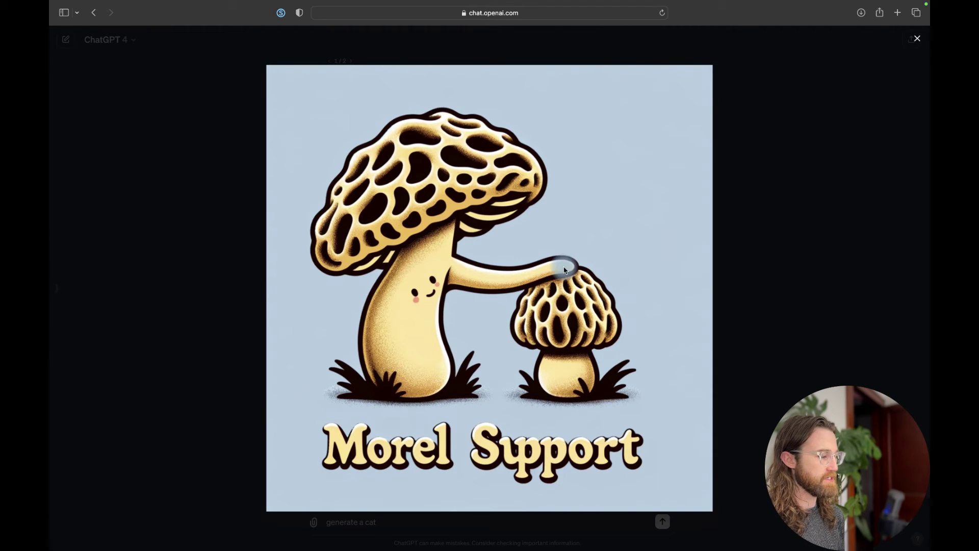
pyautogui.click(781, 285)
pyautogui.scroll(-3, 553, 374)
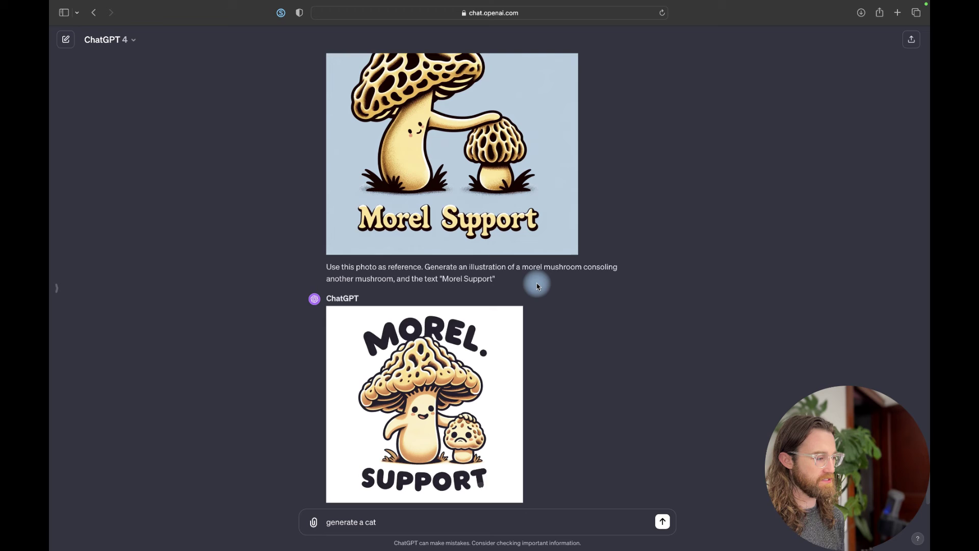
pyautogui.scroll(-2, 537, 286)
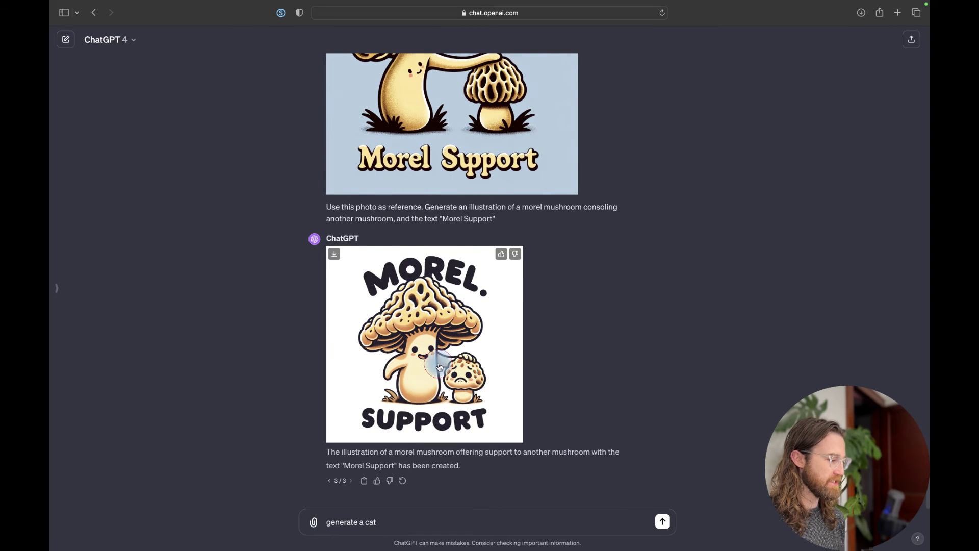
pyautogui.click(439, 367)
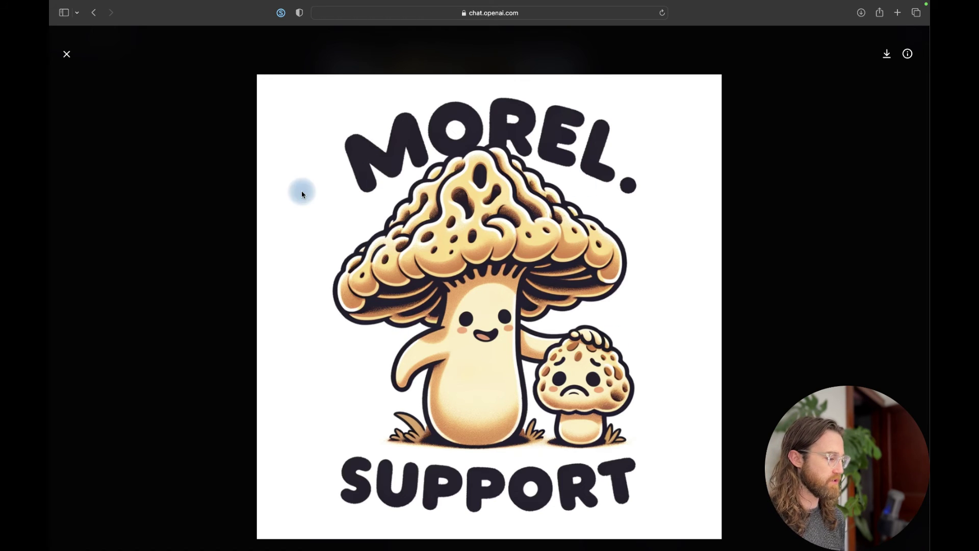
pyautogui.click(66, 50)
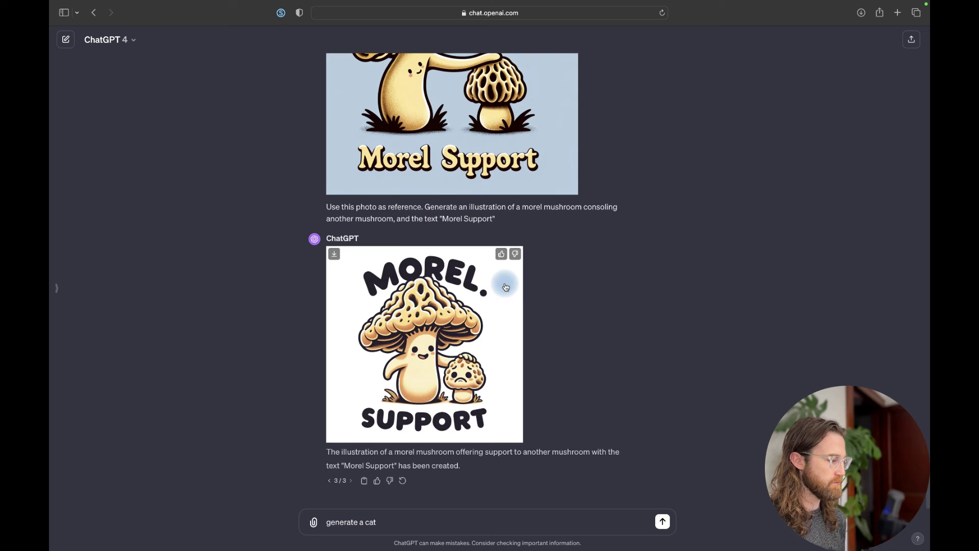
pyautogui.scroll(3, 504, 283)
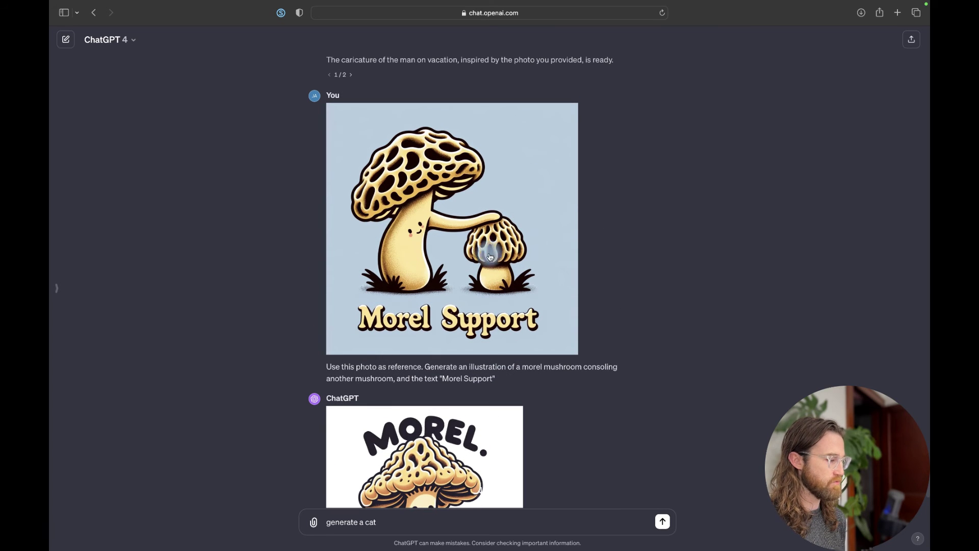
pyautogui.scroll(-3, 492, 285)
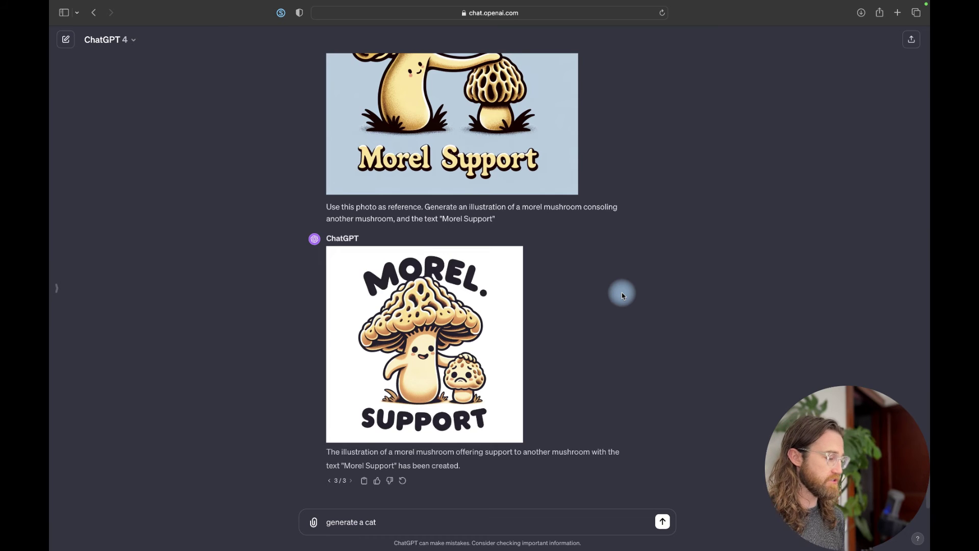
pyautogui.scroll(3, 622, 292)
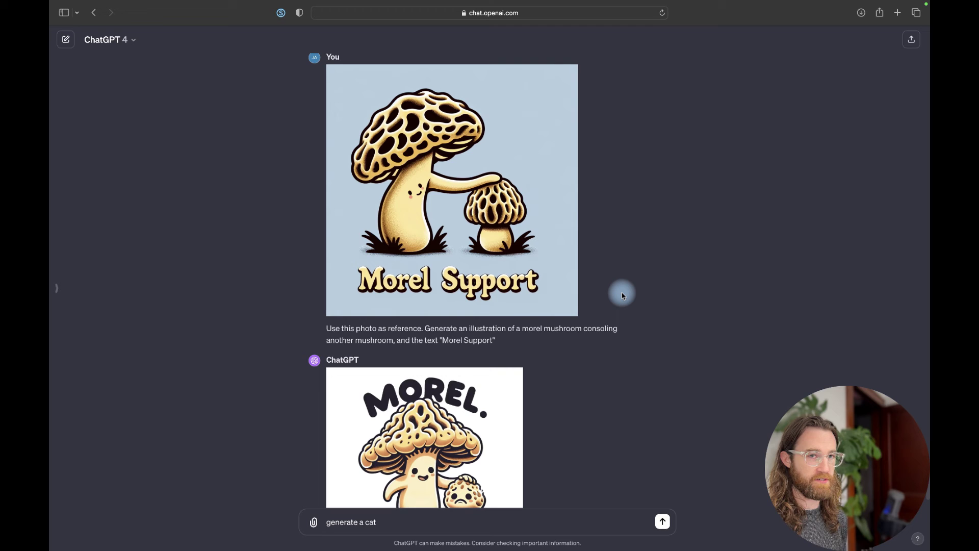
pyautogui.scroll(-5, 622, 294)
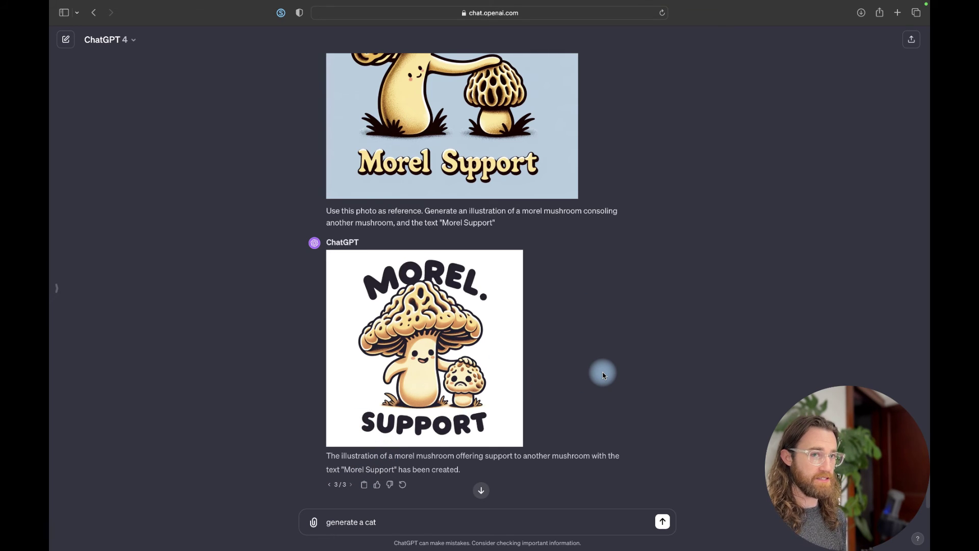
pyautogui.scroll(-1, 632, 387)
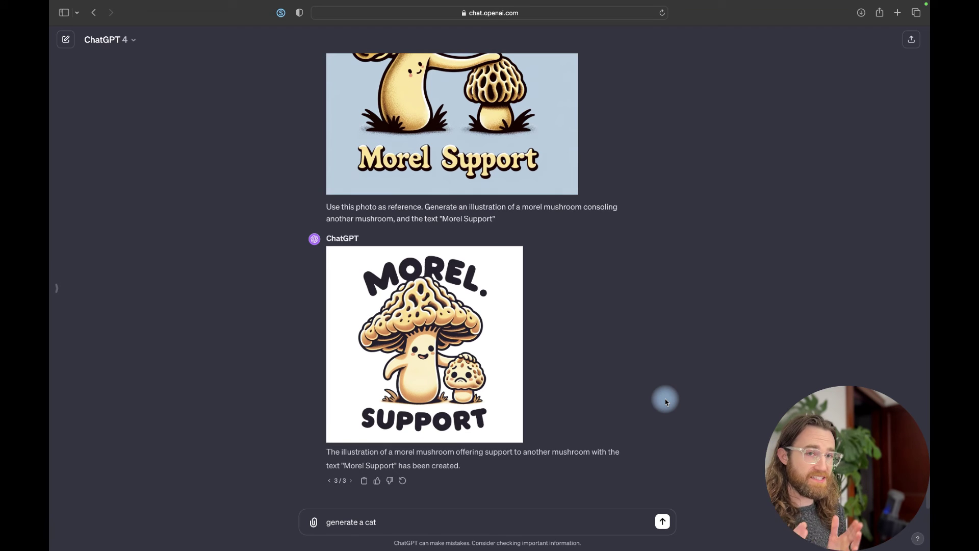